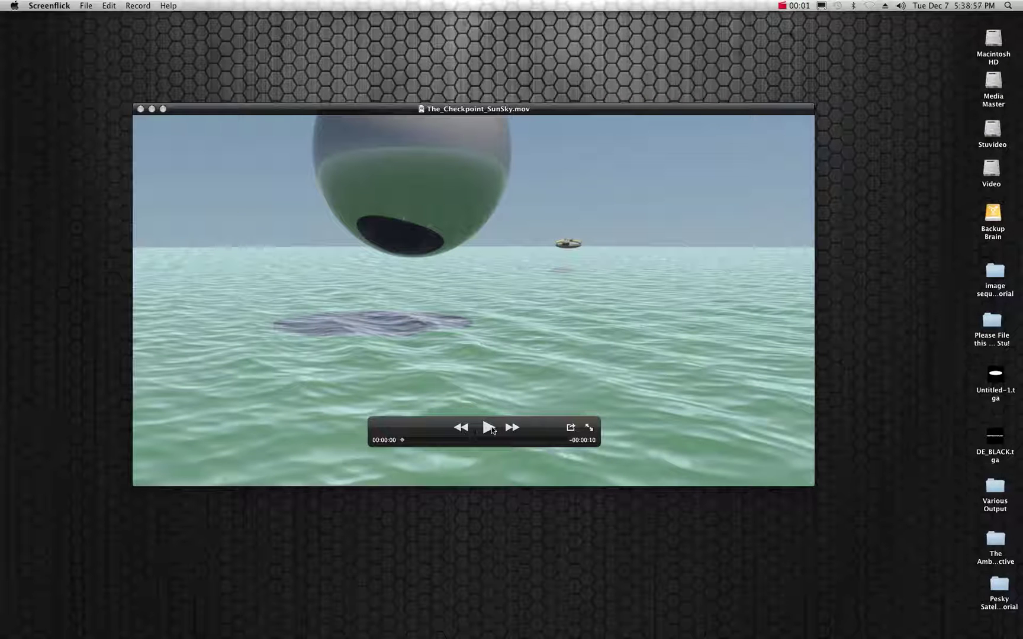
# - Start playback of The_Checkpoint_SunSky.mov in QuickTime Player
pyautogui.click(491, 429)
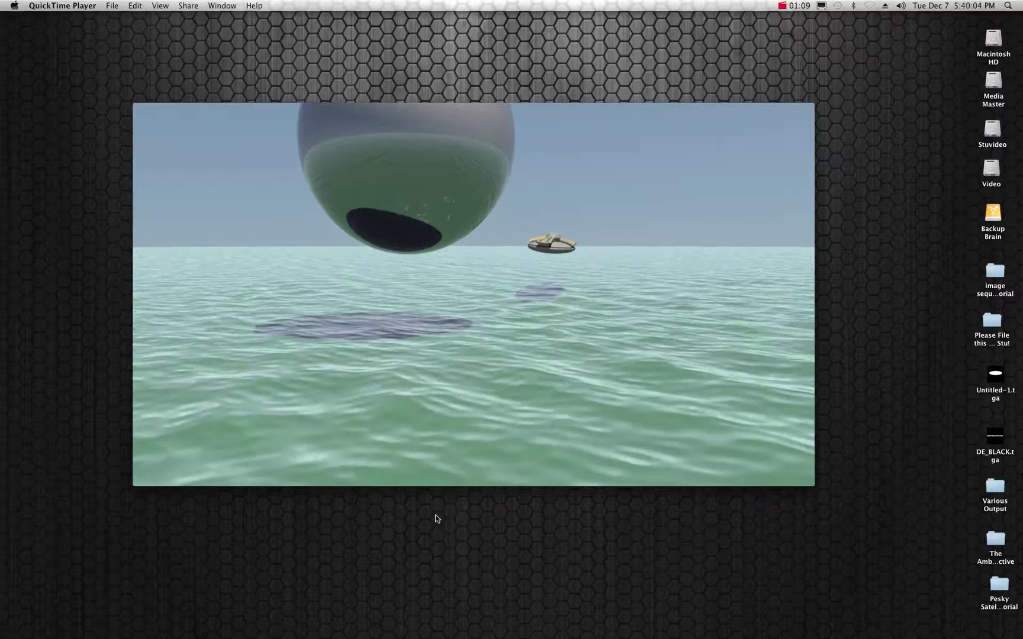
# - Pause the SunSky render at 00:00:06
pyautogui.moveTo(439, 467)
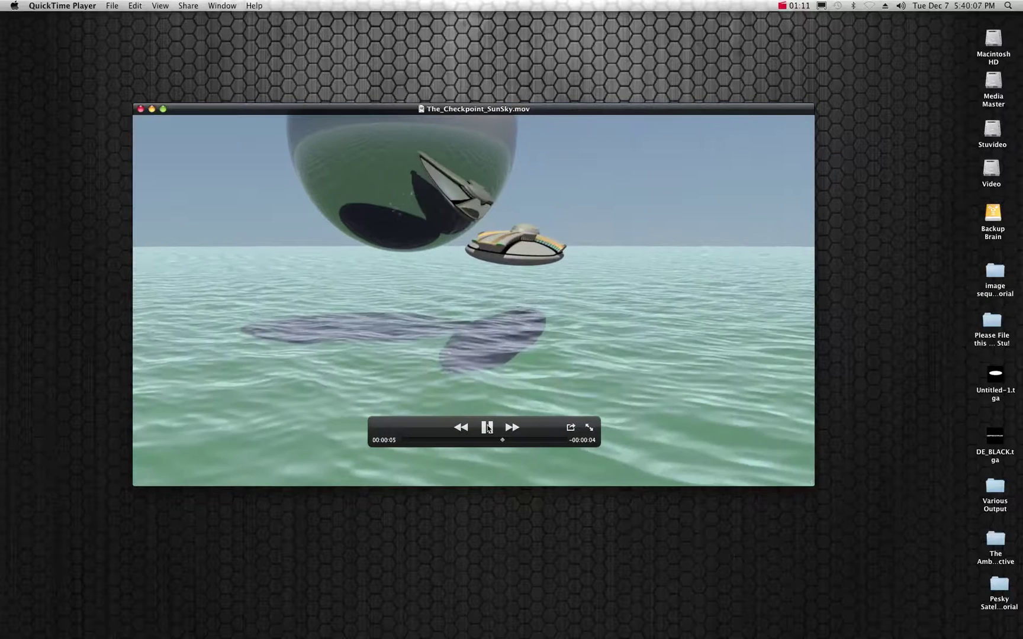
pyautogui.click(488, 427)
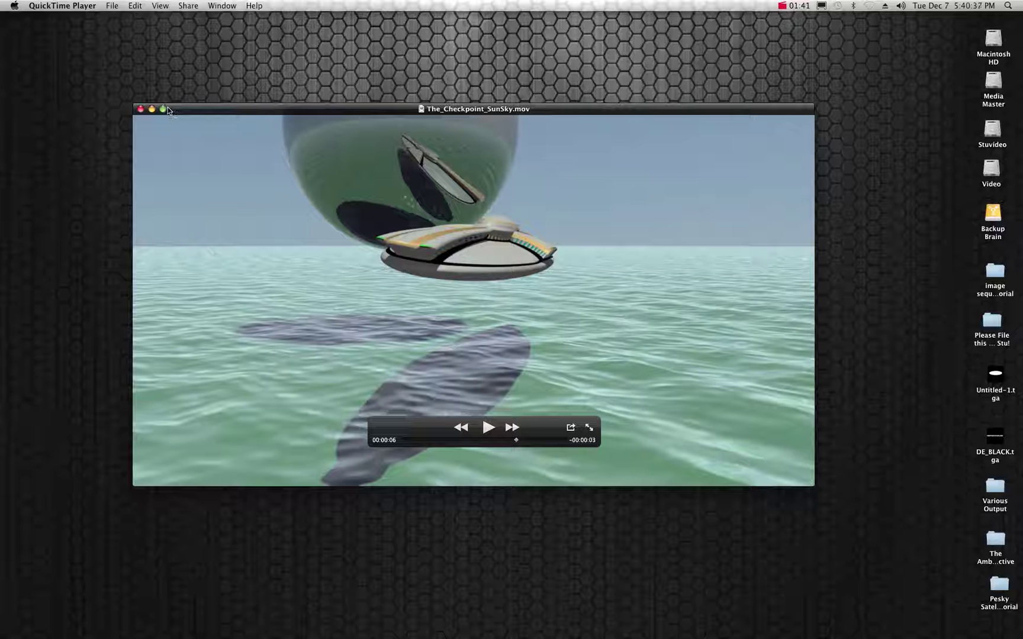
pyautogui.click(140, 109)
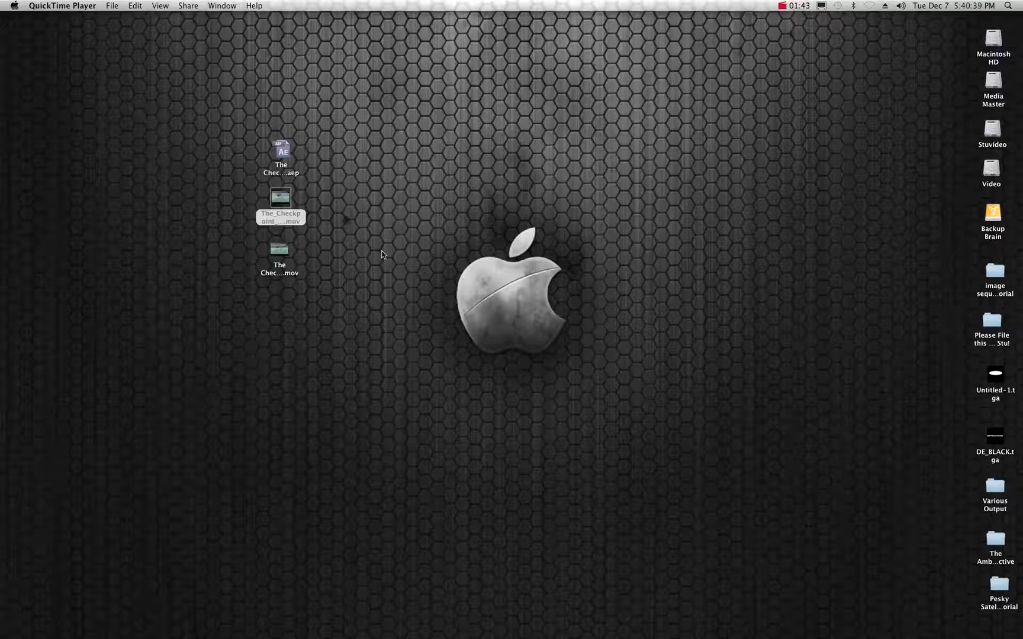
pyautogui.press('super+q')
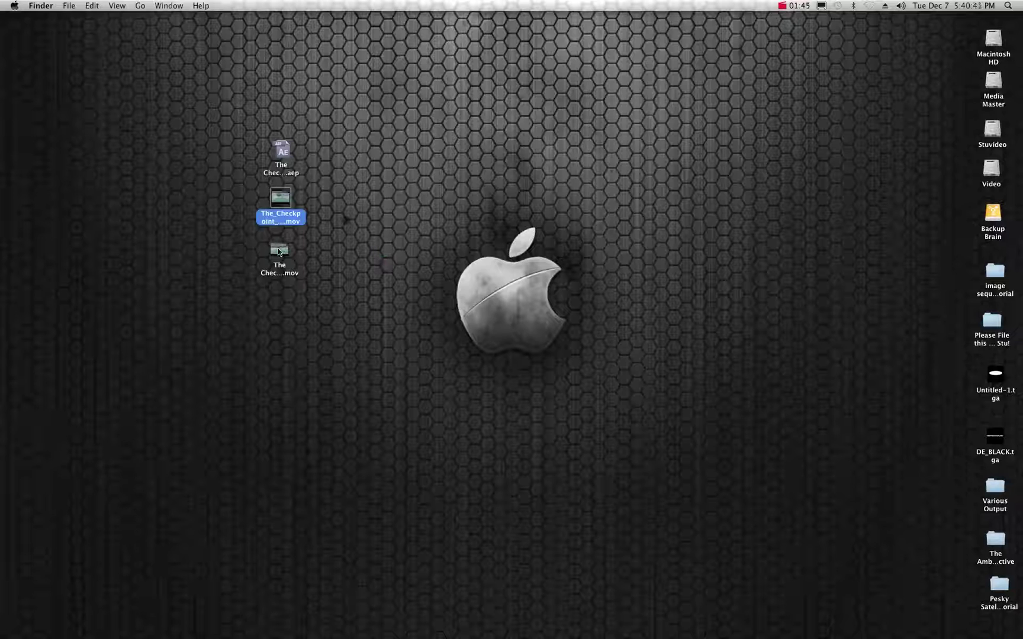
pyautogui.doubleClick(278, 249)
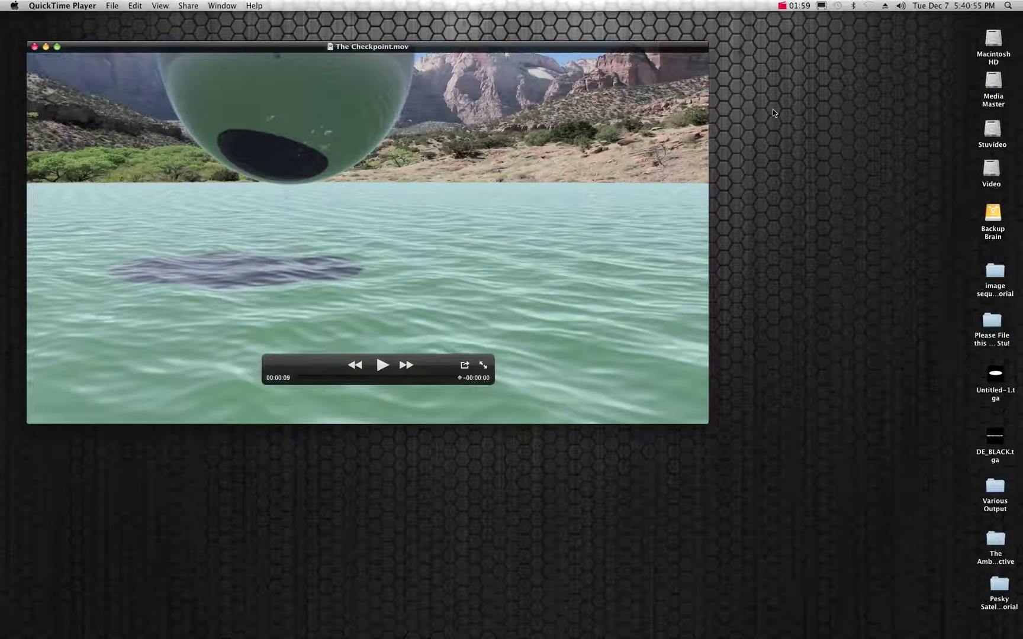
pyautogui.click(381, 365)
pyautogui.click(34, 47)
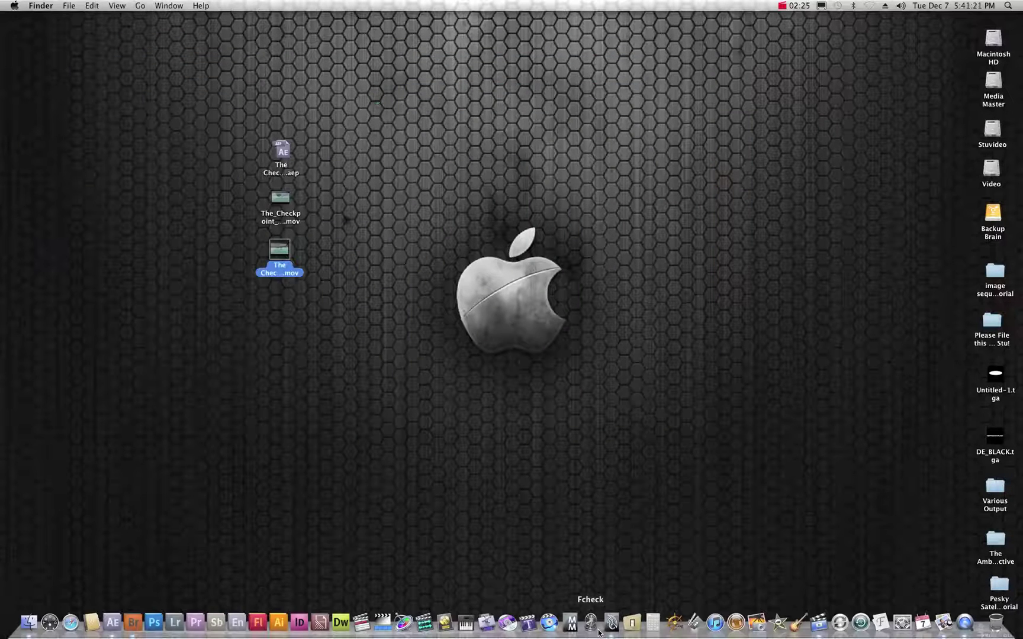
# - Bring Maya forward, frame the scene, and start a new scene without saving Sky_Ocean_Sun_Test.ma
pyautogui.click(610, 623)
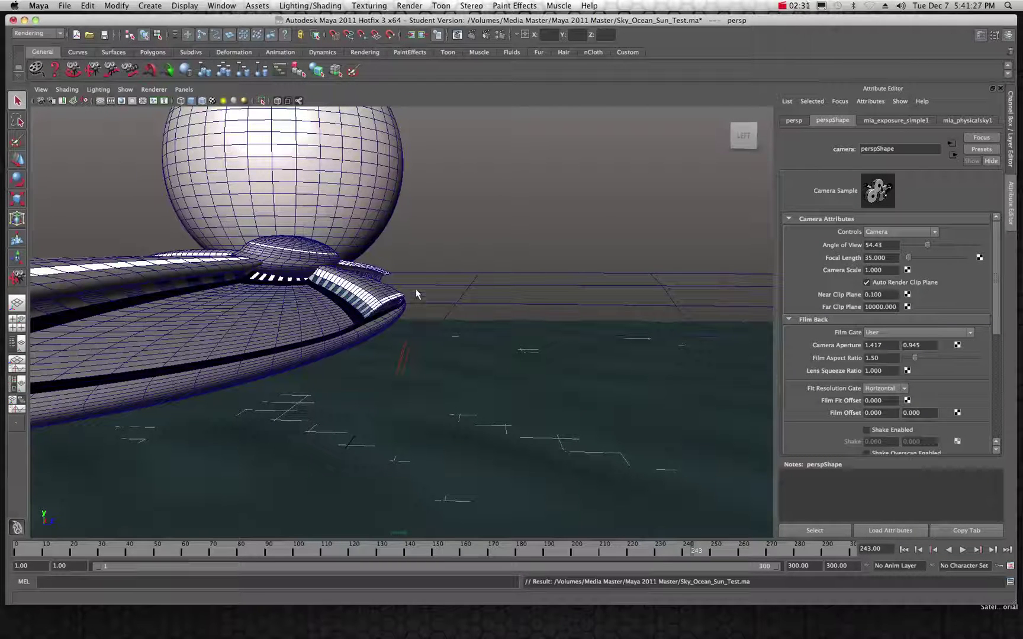
pyautogui.press('f')
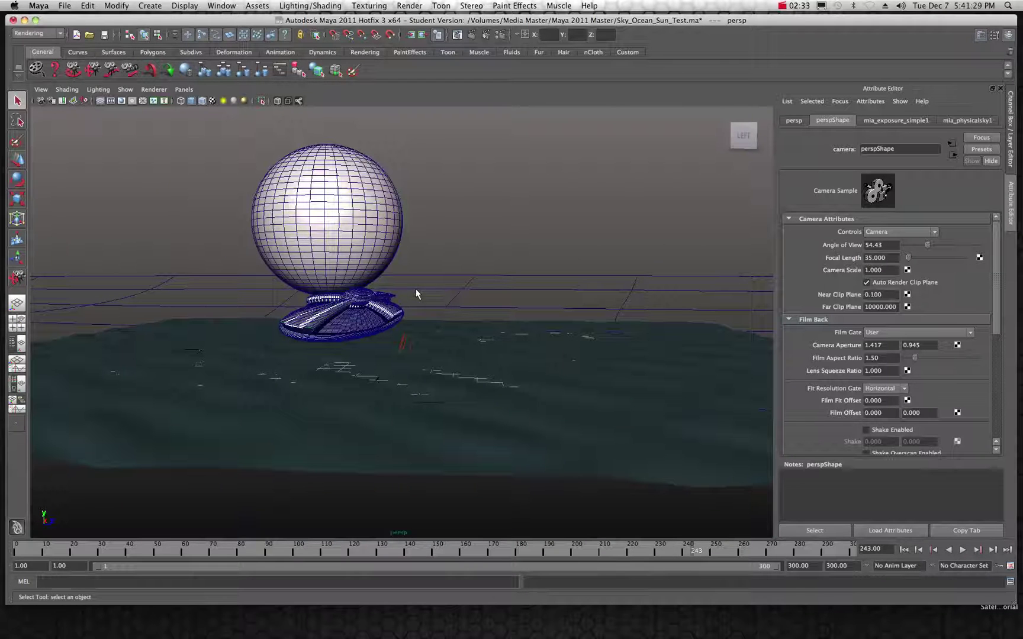
pyautogui.click(64, 5)
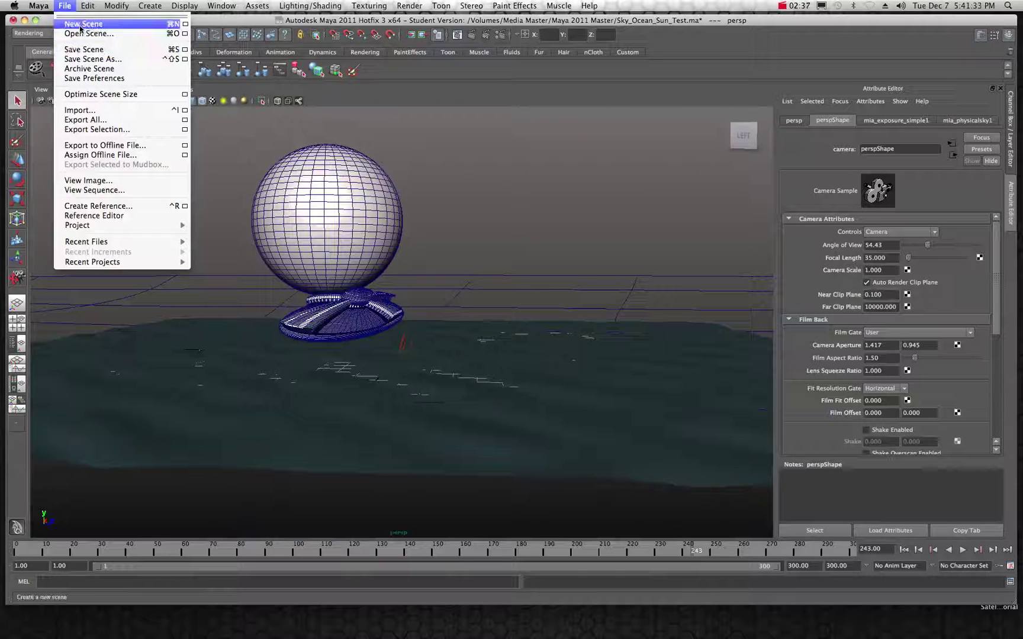
pyautogui.click(80, 25)
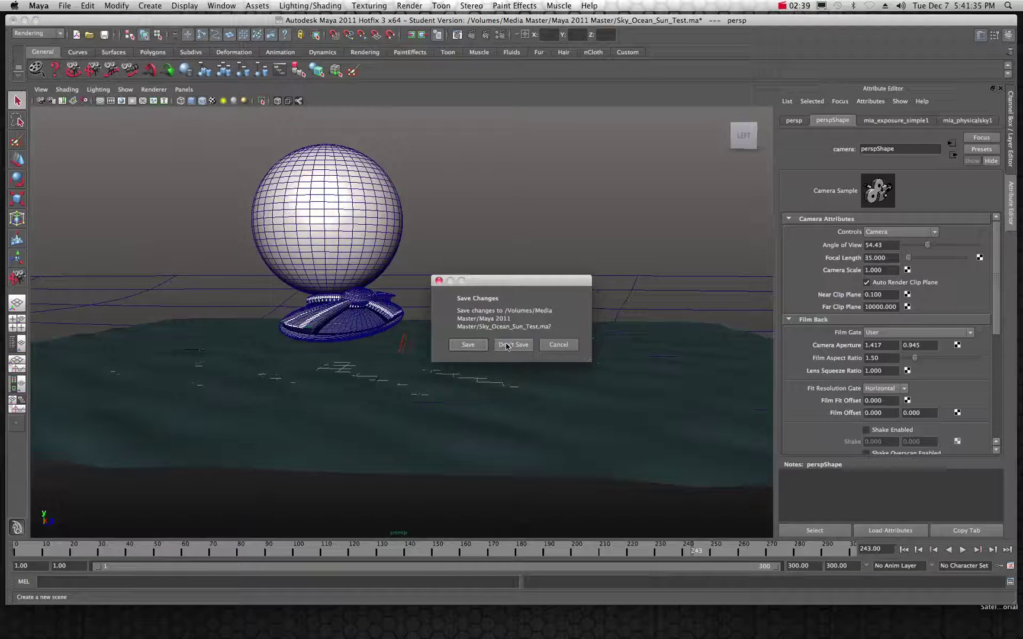
pyautogui.click(511, 344)
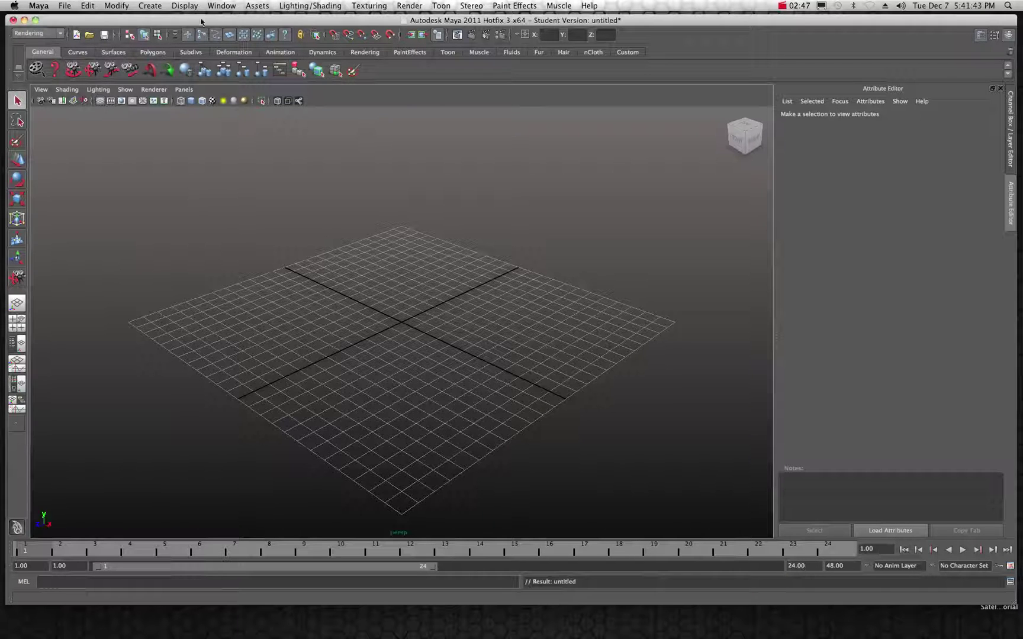
# - Switch to the Dynamics menu set, create an ocean, and scale its preview plane to about 40.9
pyautogui.click(61, 34)
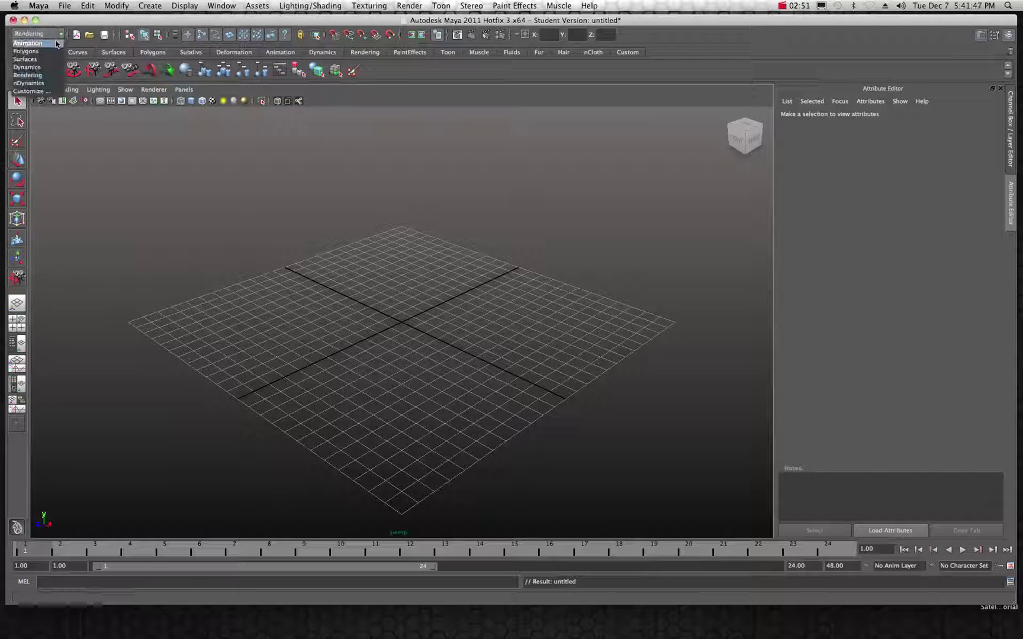
pyautogui.click(36, 67)
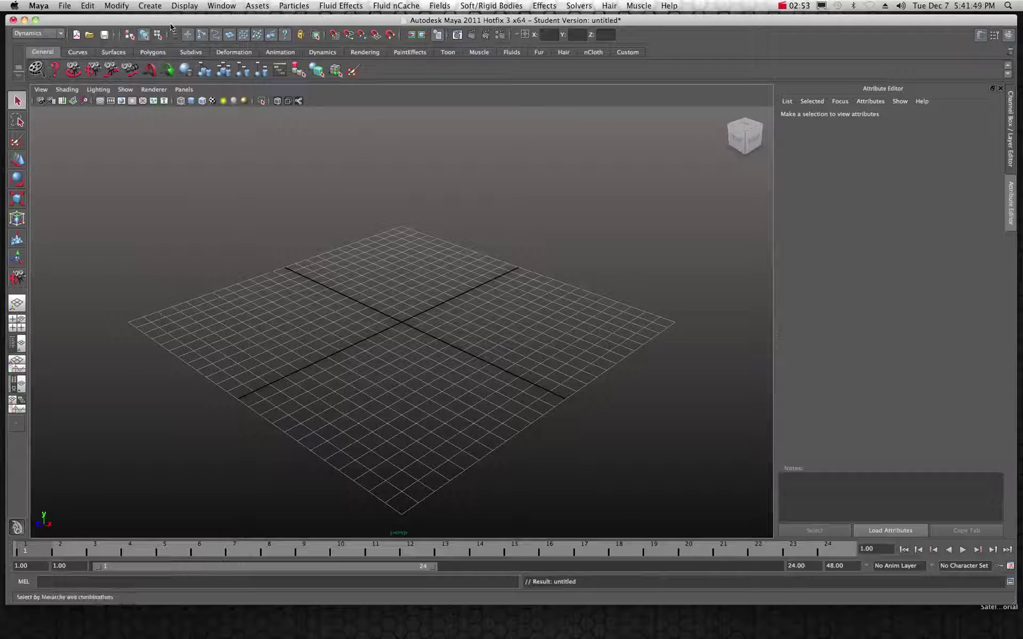
pyautogui.click(344, 7)
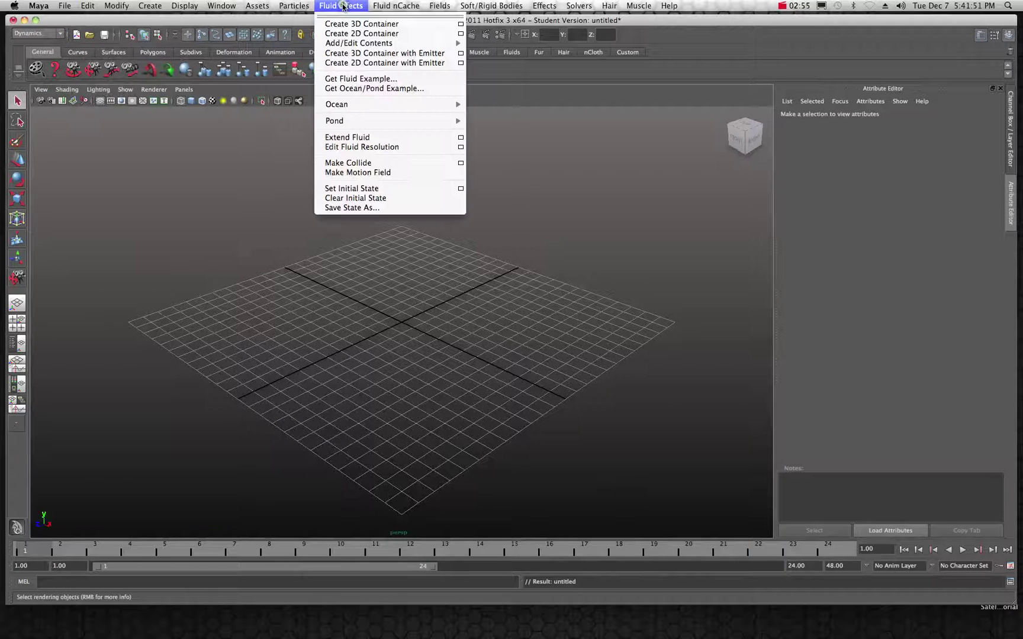
pyautogui.moveTo(366, 105)
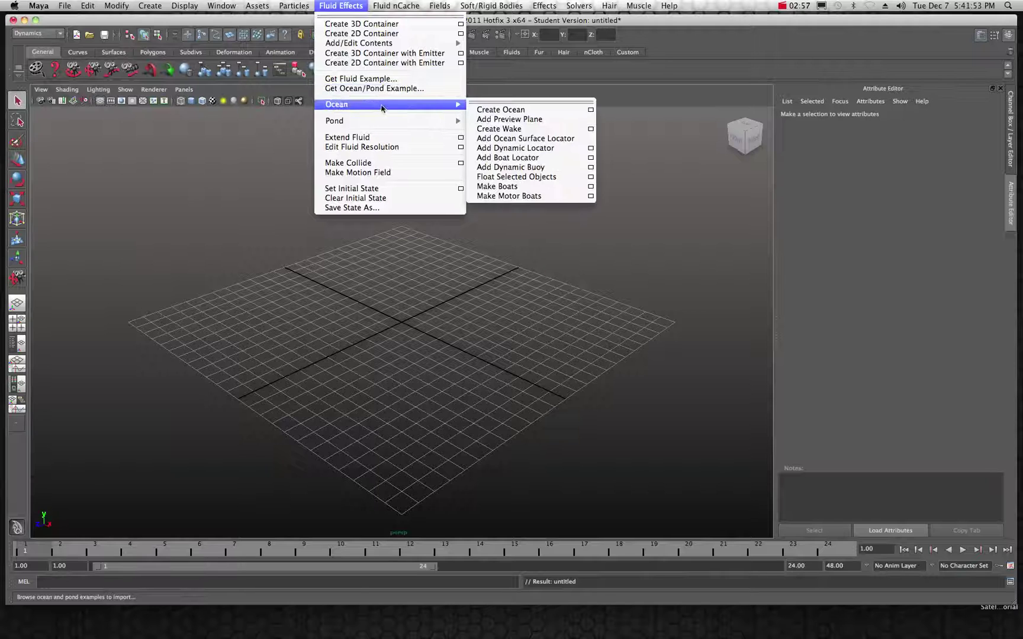
pyautogui.click(500, 110)
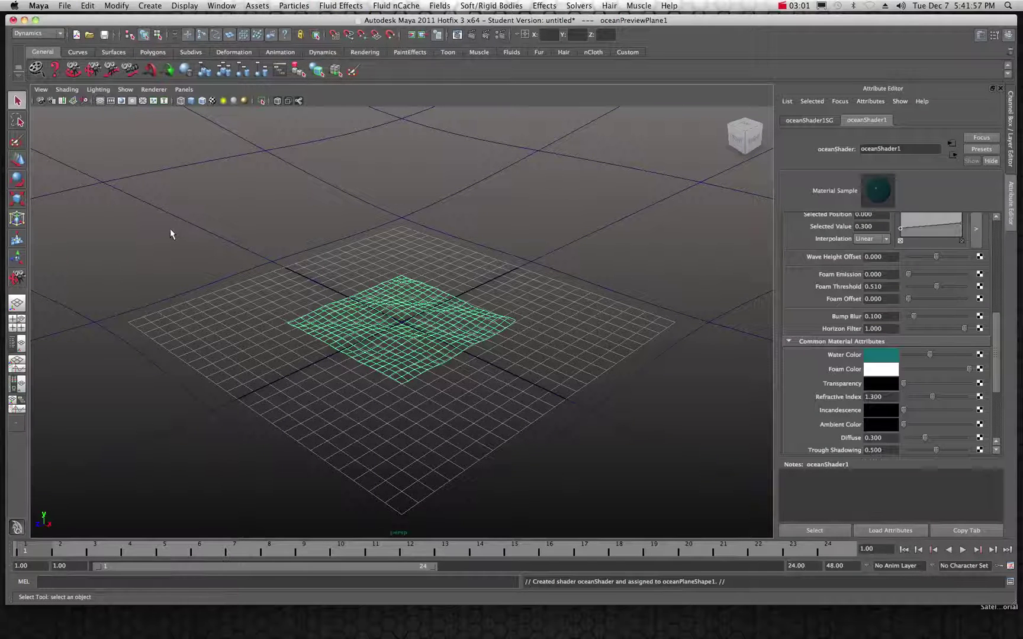
pyautogui.click(17, 199)
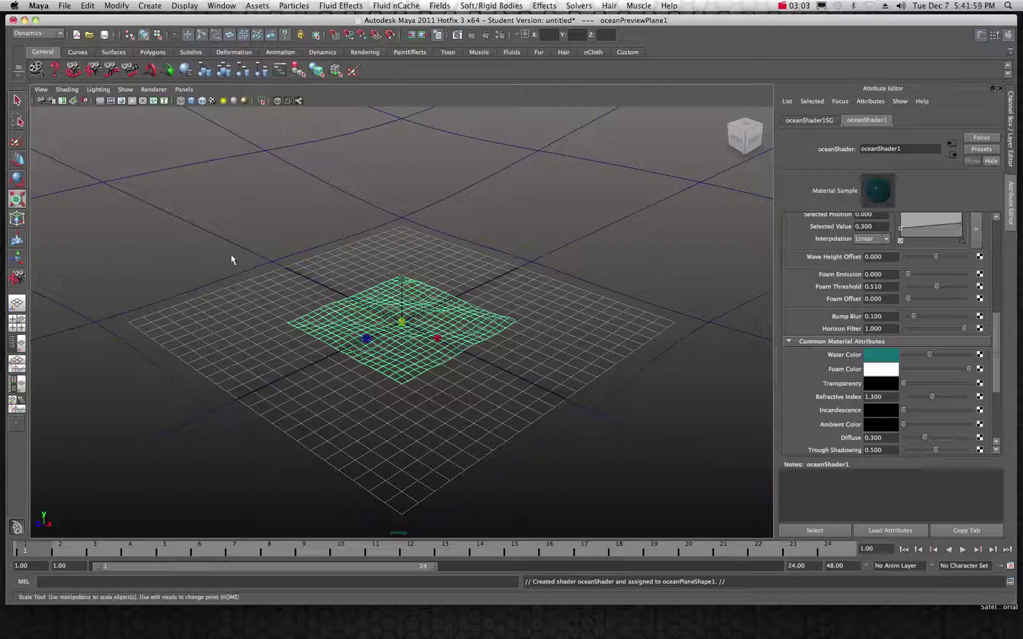
pyautogui.moveTo(396, 322); pyautogui.dragTo(754, 475)
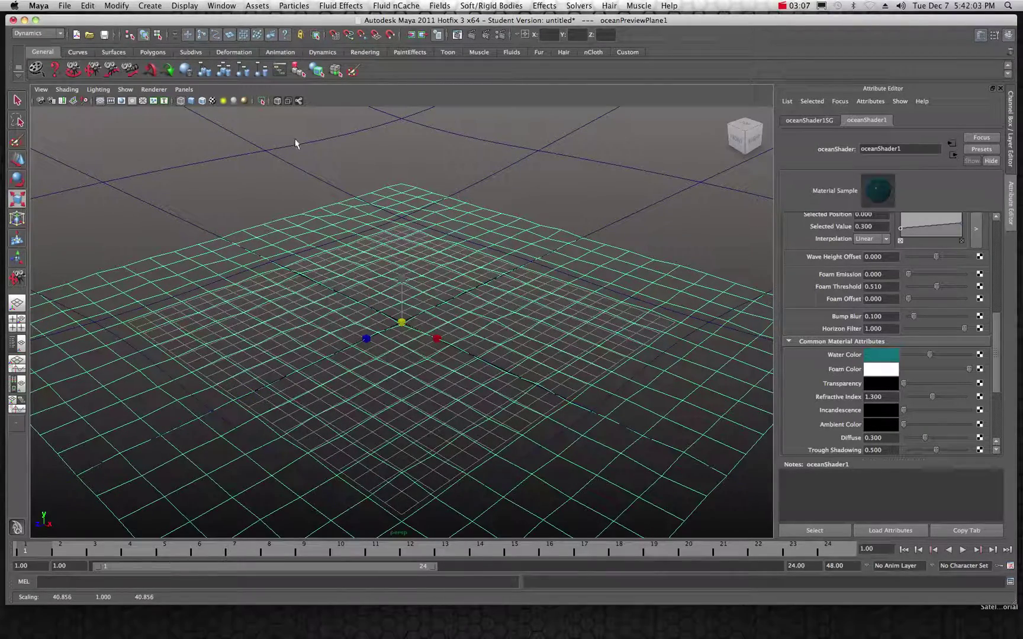
# - Draw a polygon sphere at the grid centre and turn on smooth shading
pyautogui.click(157, 8)
pyautogui.moveTo(157, 34)
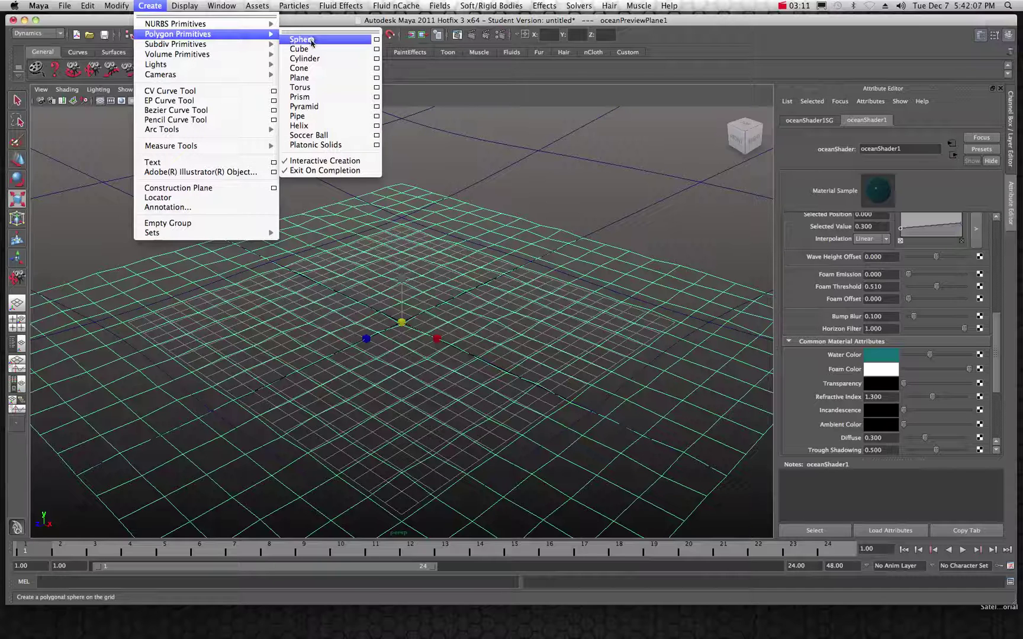
pyautogui.click(302, 39)
pyautogui.moveTo(402, 325); pyautogui.dragTo(431, 325)
pyautogui.click(192, 100)
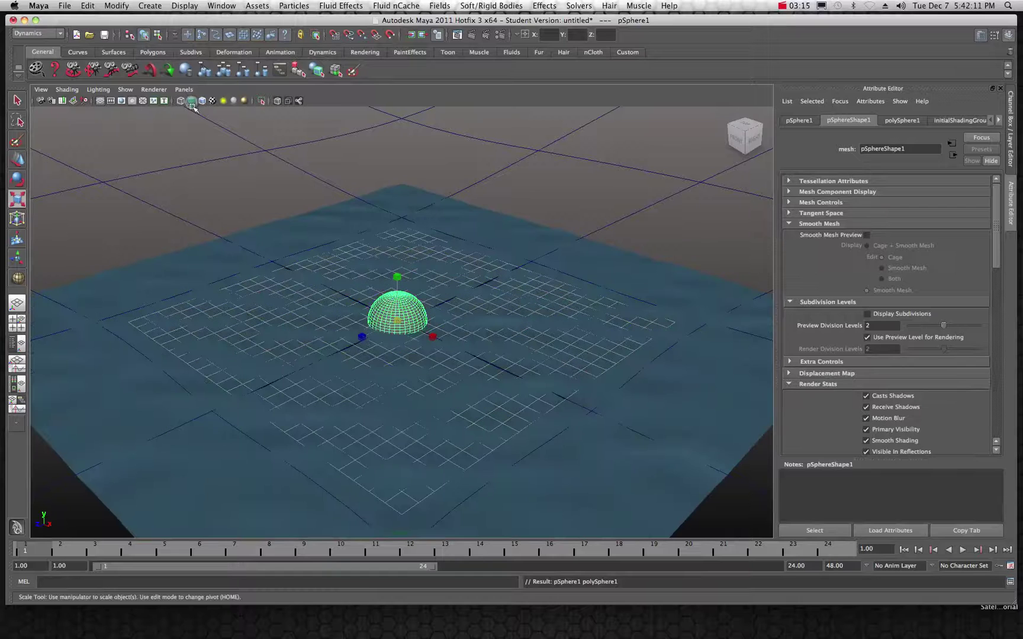
# - Raise the sphere to about 6.8 units above the ocean and tumble the view low
pyautogui.press('w')
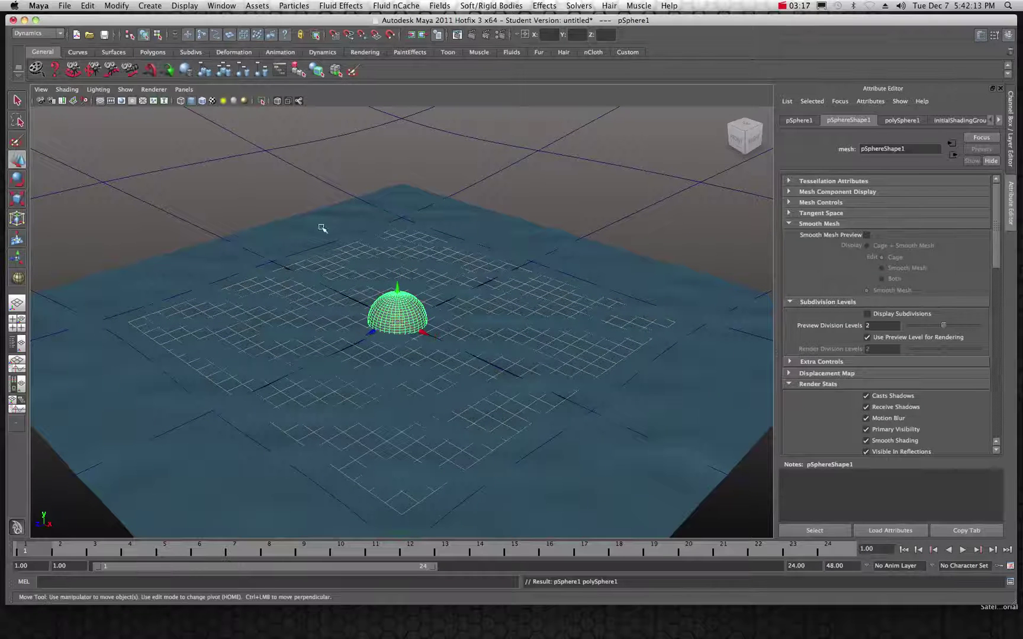
pyautogui.moveTo(396, 285); pyautogui.dragTo(398, 220)
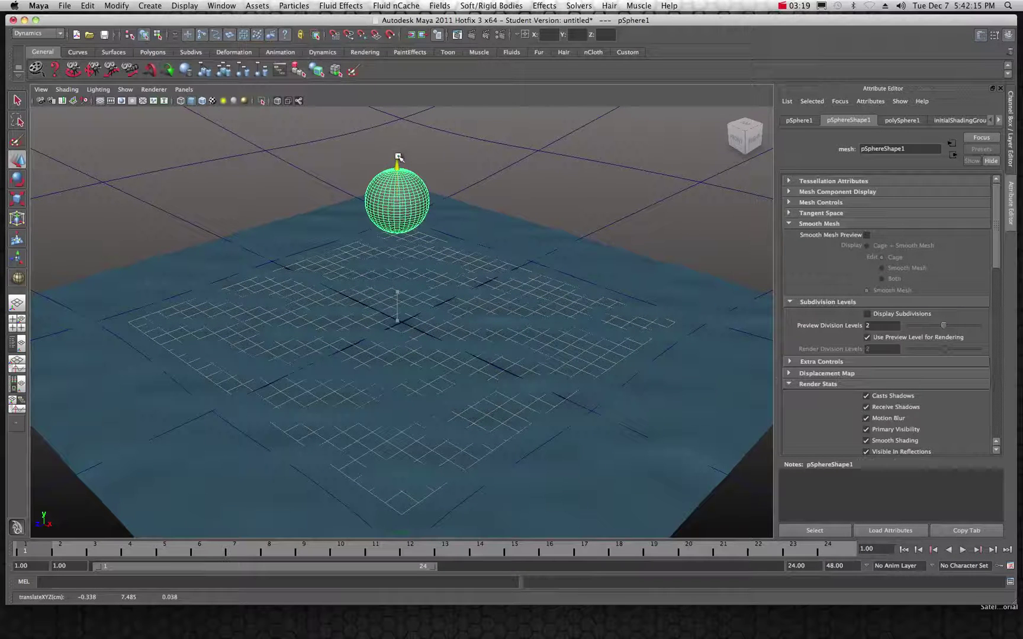
pyautogui.moveTo(398, 157); pyautogui.dragTo(396, 177)
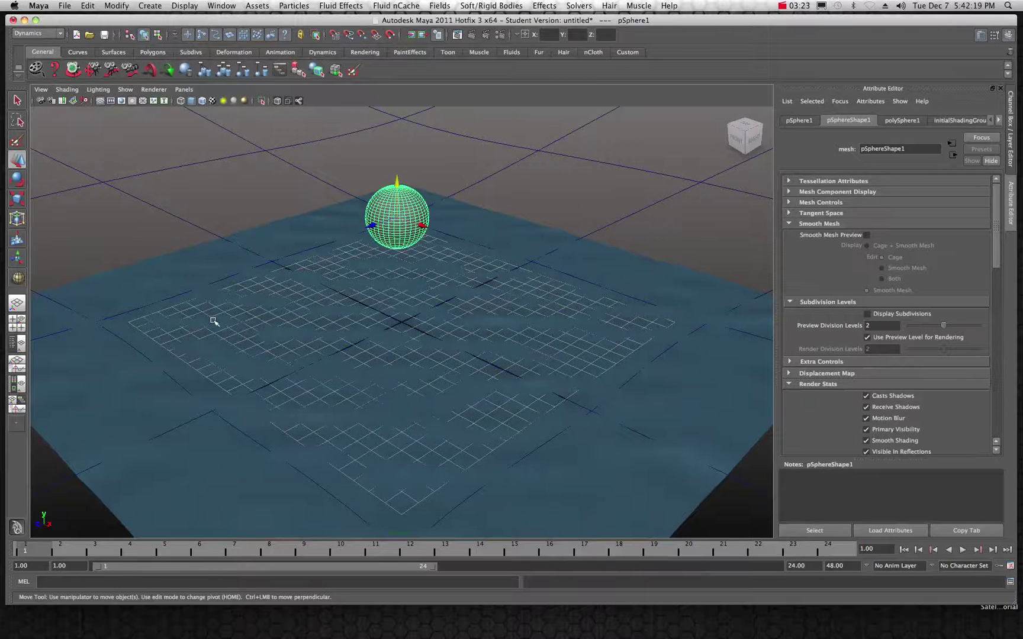
pyautogui.keyDown('alt'); pyautogui.moveTo(214, 321); pyautogui.dragTo(217, 301); pyautogui.keyUp('alt')
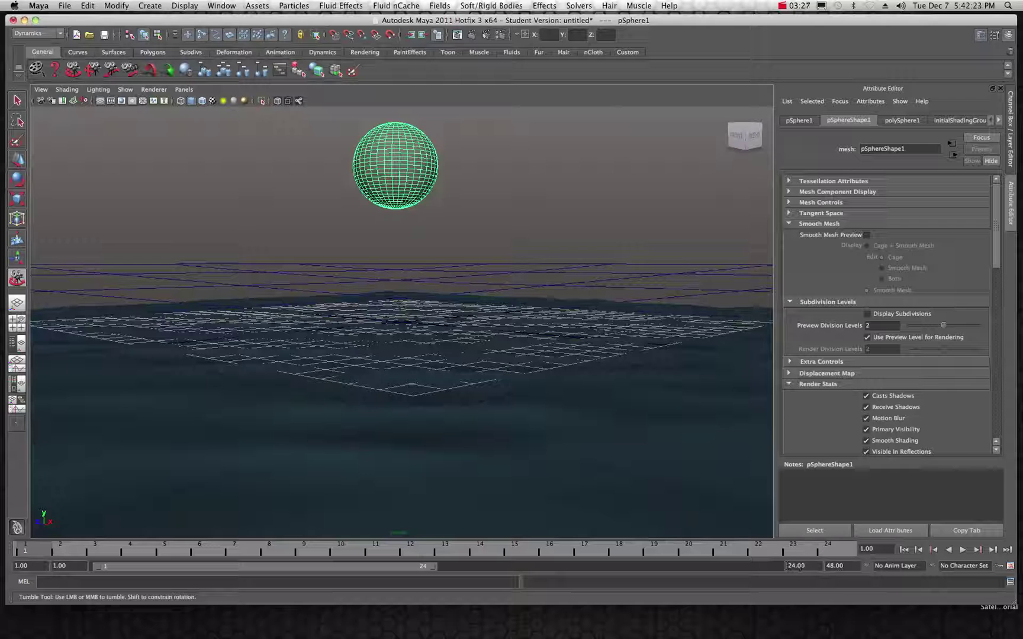
# - Set the playback end frame to 300, then play the ocean animation and stop at frame 57
pyautogui.click(799, 565)
pyautogui.write('300')
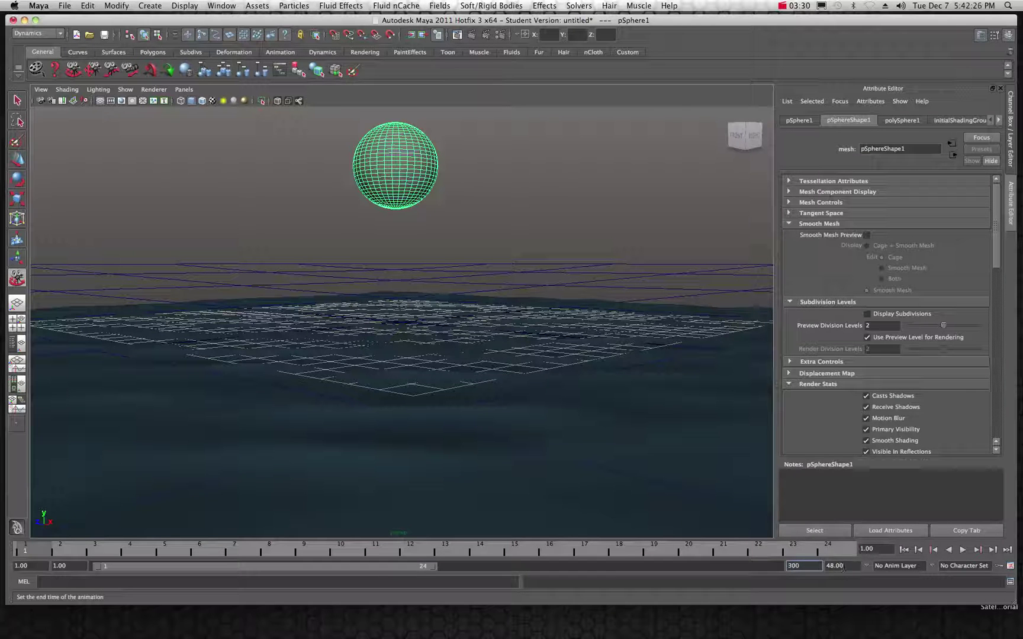
pyautogui.press('Return')
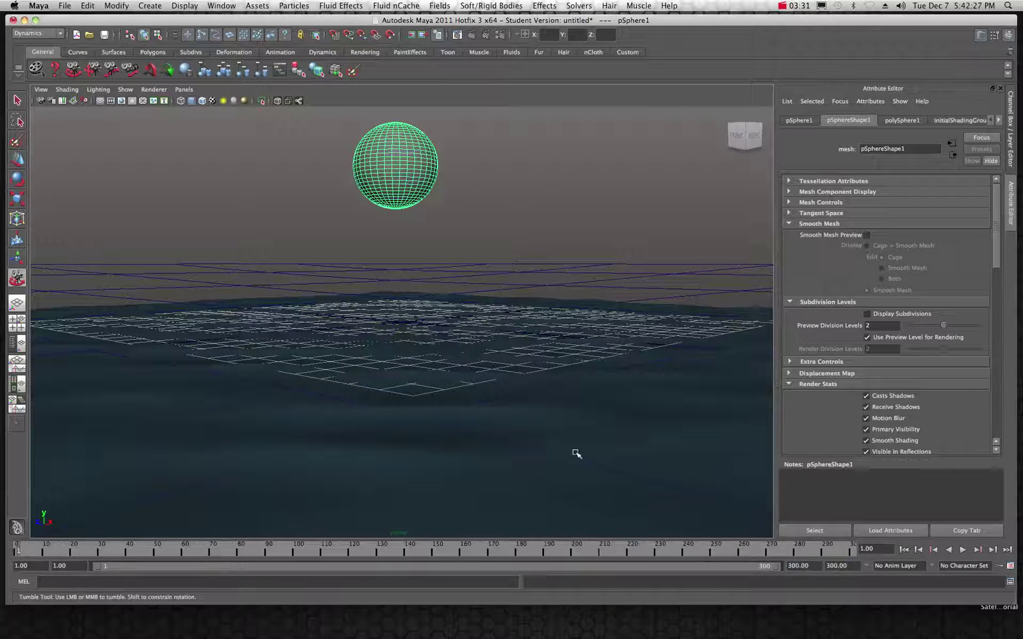
pyautogui.click(963, 550)
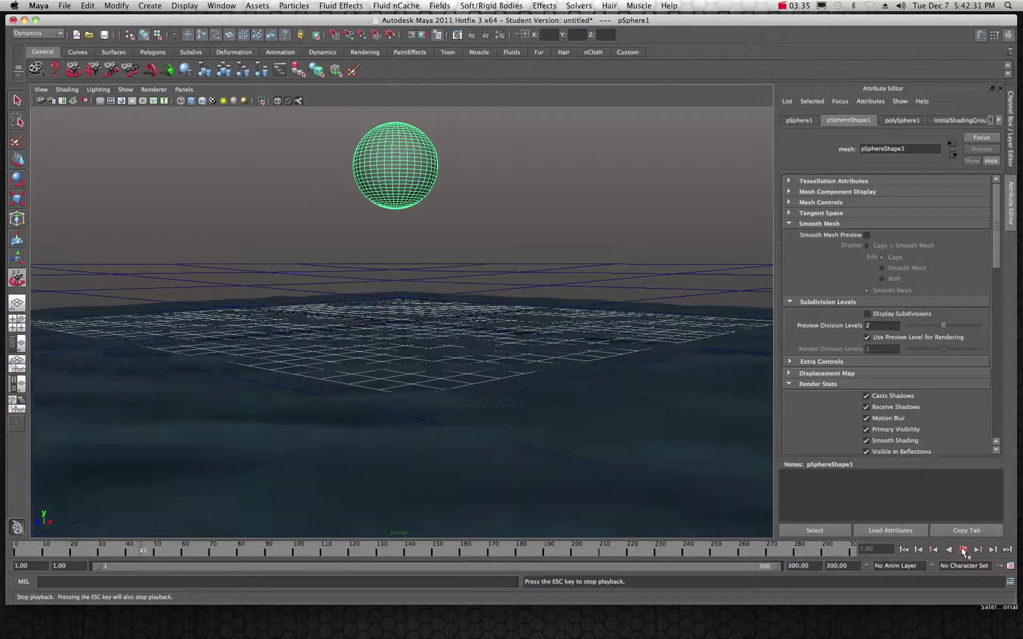
pyautogui.click(962, 550)
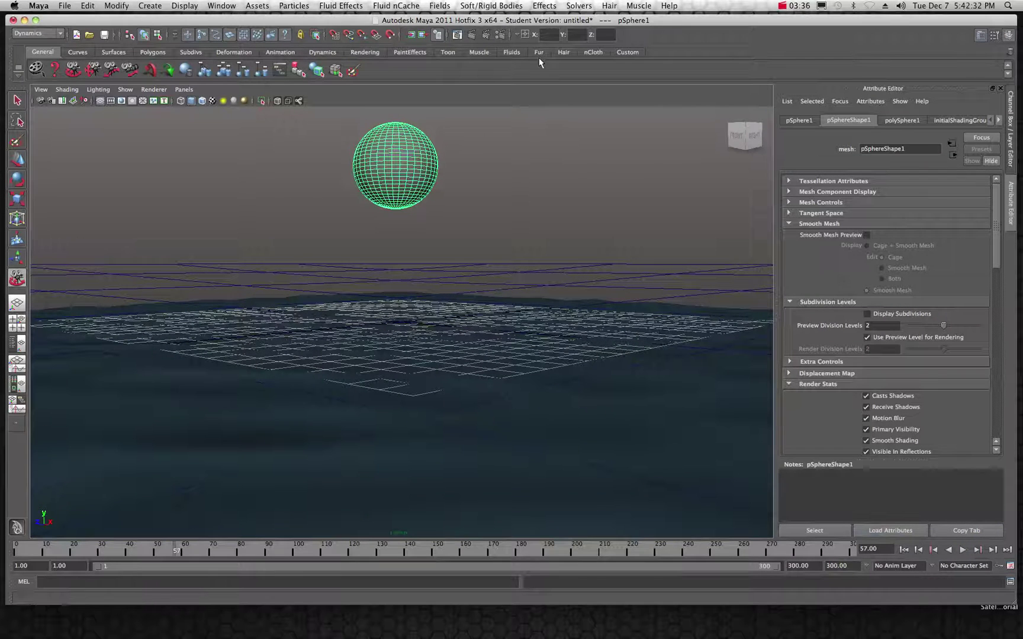
# - Render frame 57, then move and shrink the Render View window
pyautogui.click(472, 34)
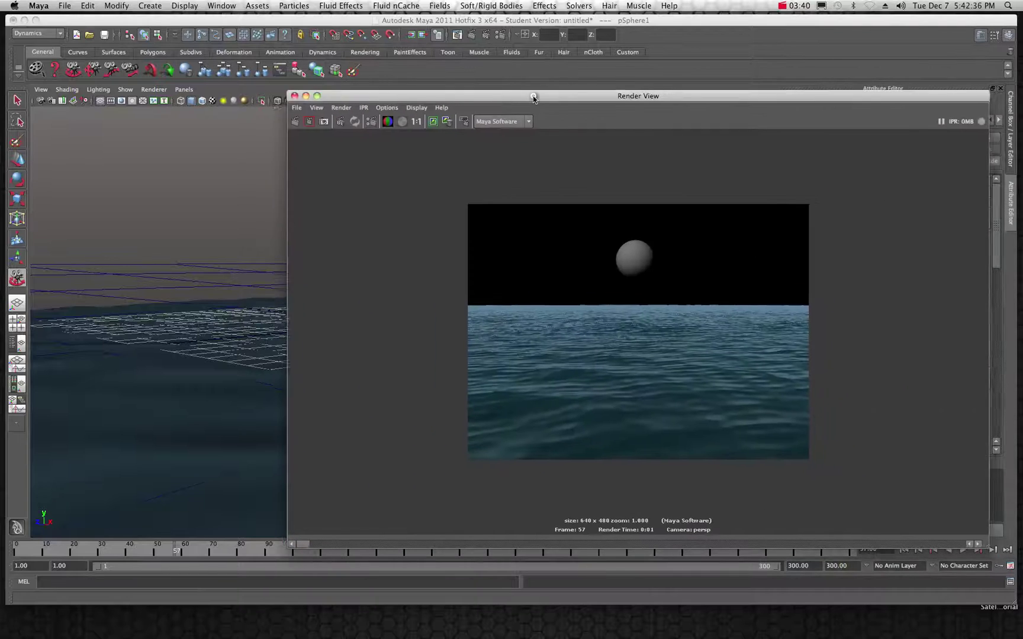
pyautogui.moveTo(533, 96); pyautogui.dragTo(482, 75)
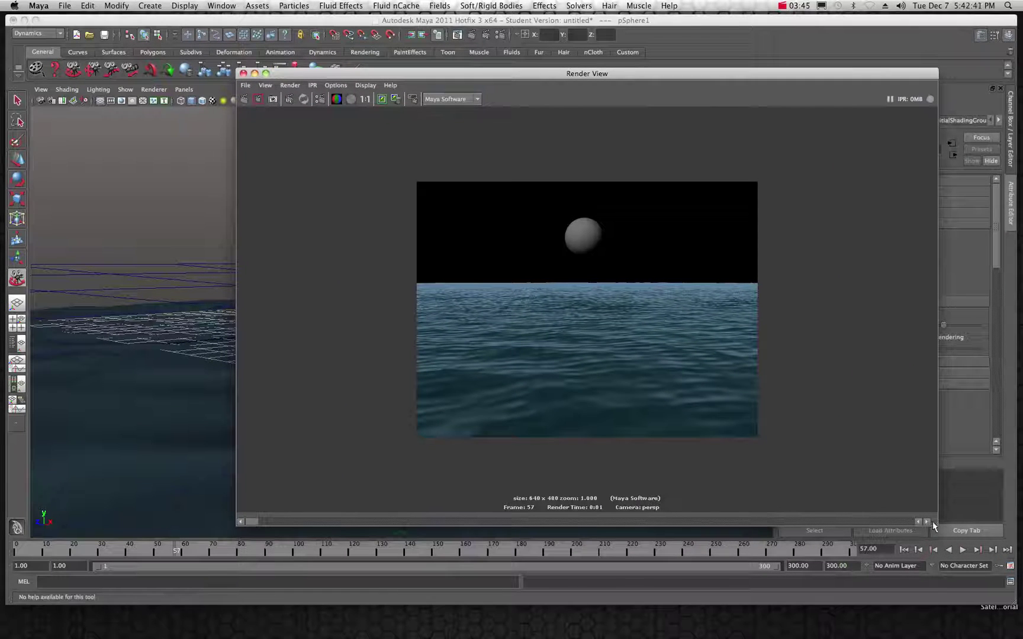
pyautogui.moveTo(927, 520); pyautogui.dragTo(655, 406)
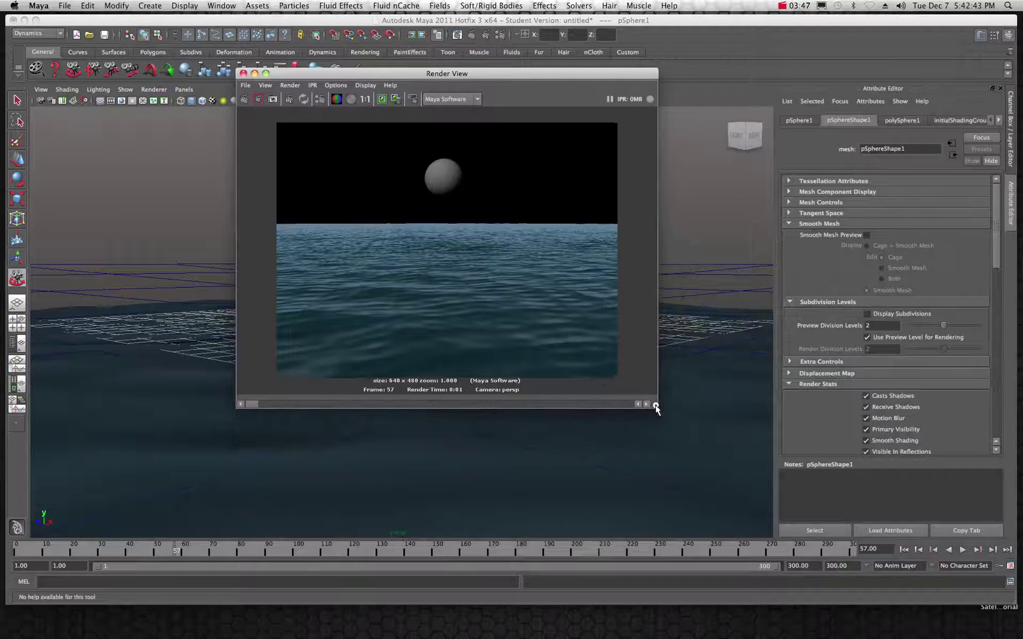
# - Switch the renderer to mental ray and create a Physical Sun and Sky under Indirect Lighting
pyautogui.click(476, 100)
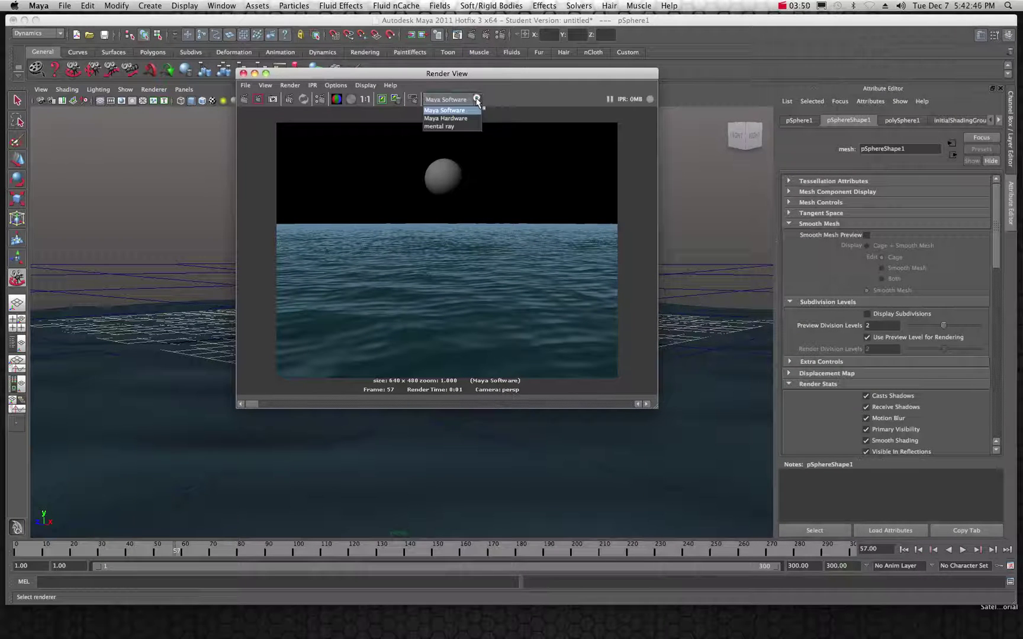
pyautogui.click(441, 128)
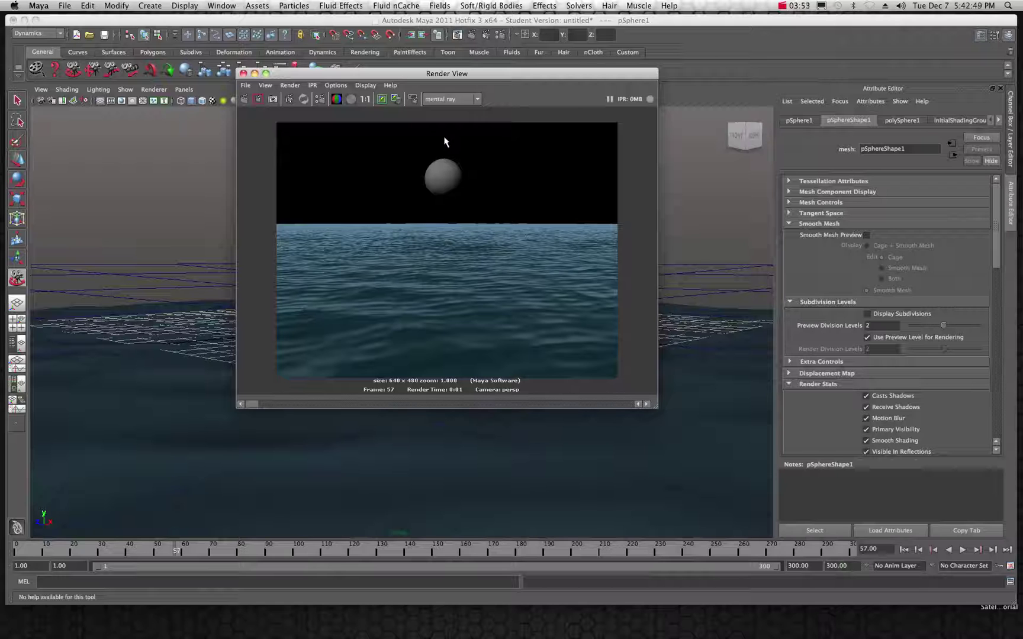
pyautogui.click(320, 99)
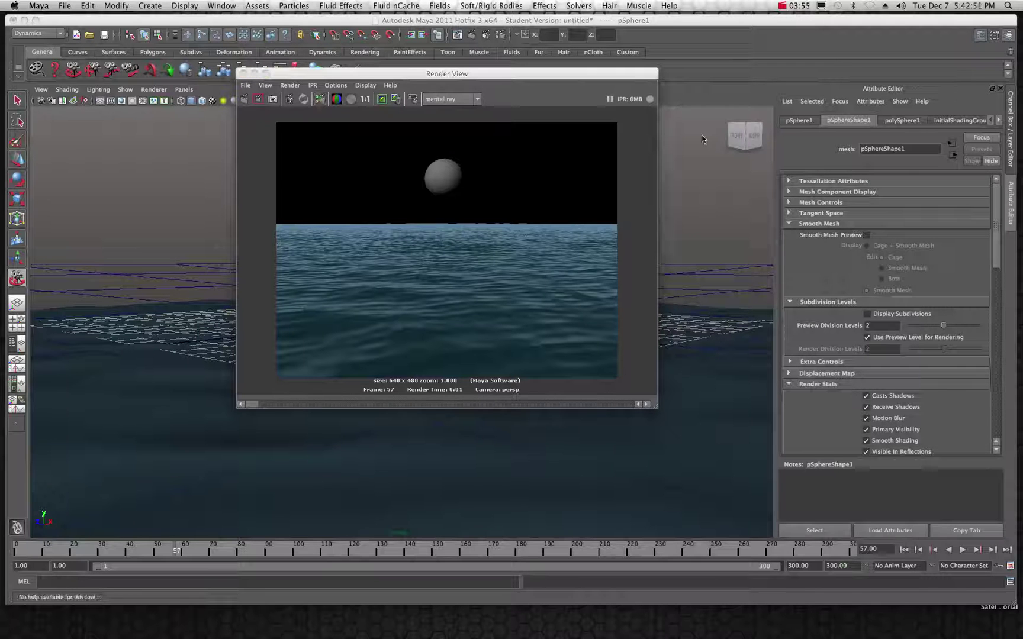
pyautogui.moveTo(673, 122); pyautogui.dragTo(413, 126)
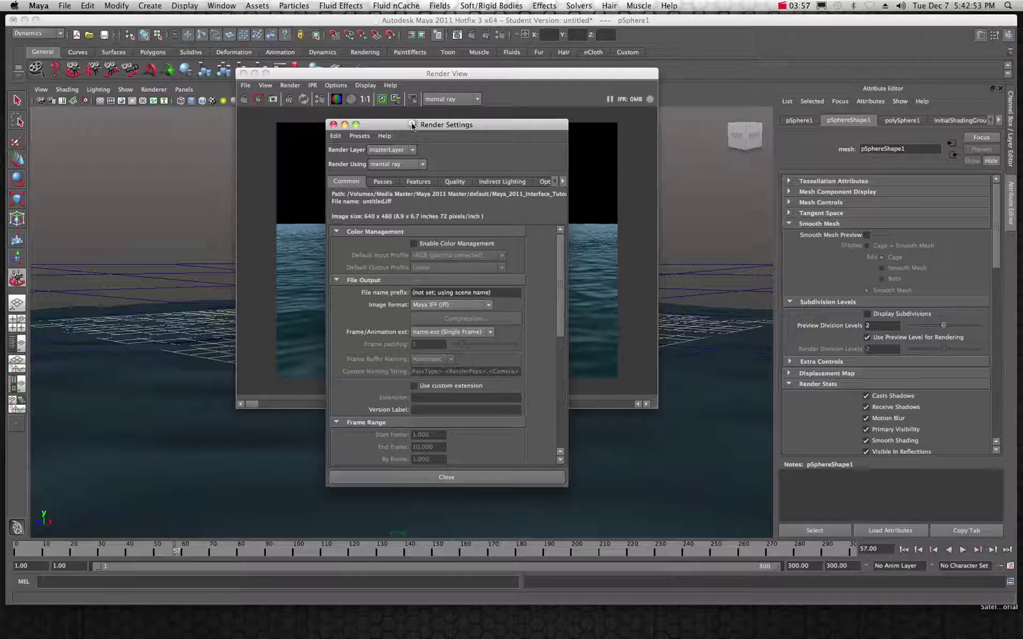
pyautogui.click(501, 181)
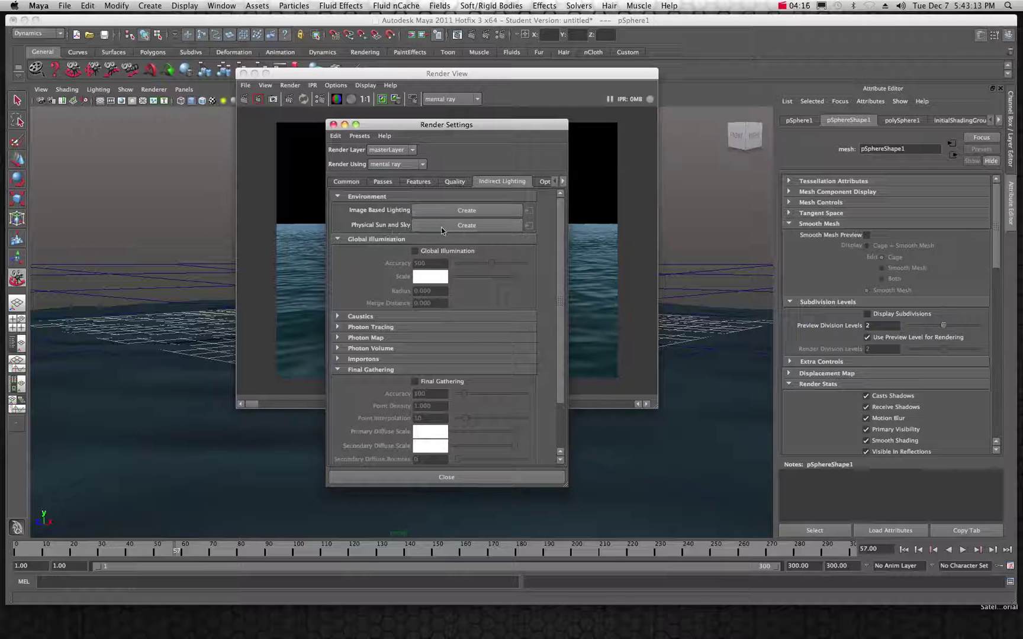
pyautogui.click(467, 226)
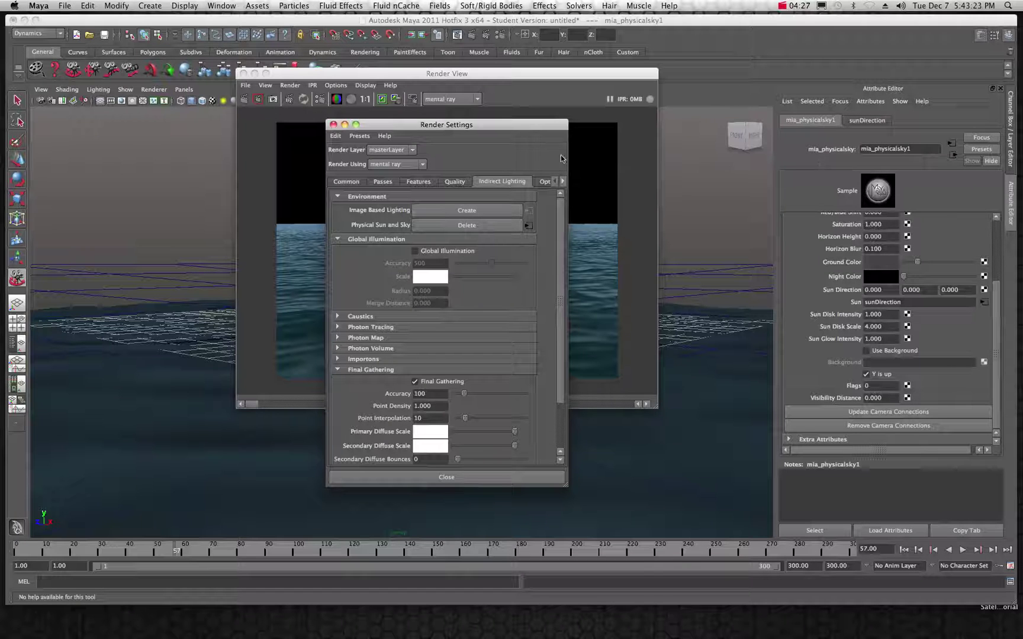
pyautogui.moveTo(493, 127); pyautogui.dragTo(304, 155)
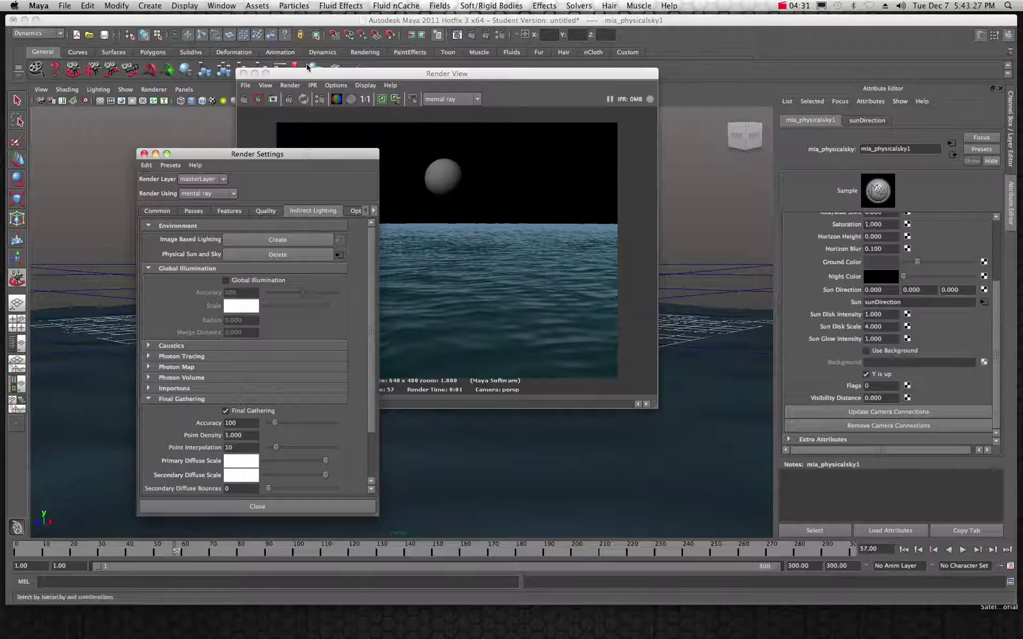
# - Open the Hypershade to view the new sky, sun and exposure utility nodes, then close Render Settings
pyautogui.click(221, 6)
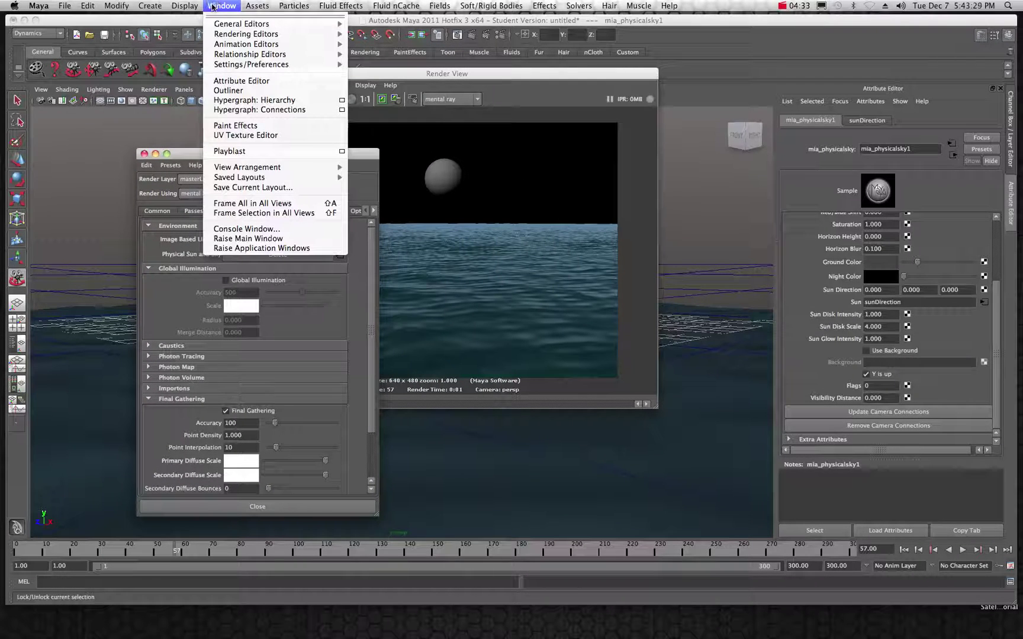
pyautogui.moveTo(214, 36)
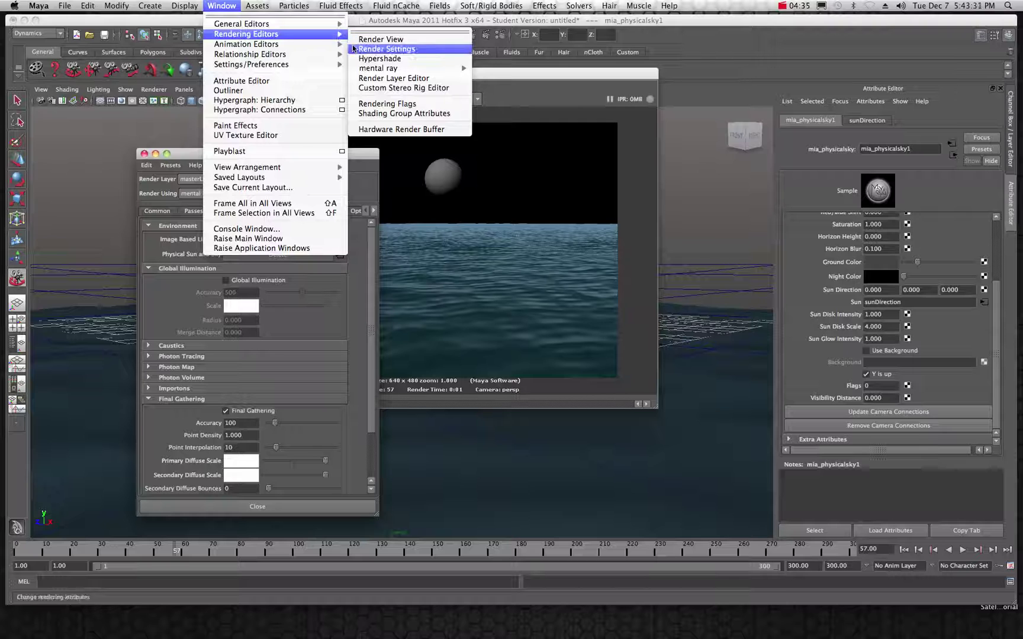
pyautogui.click(368, 58)
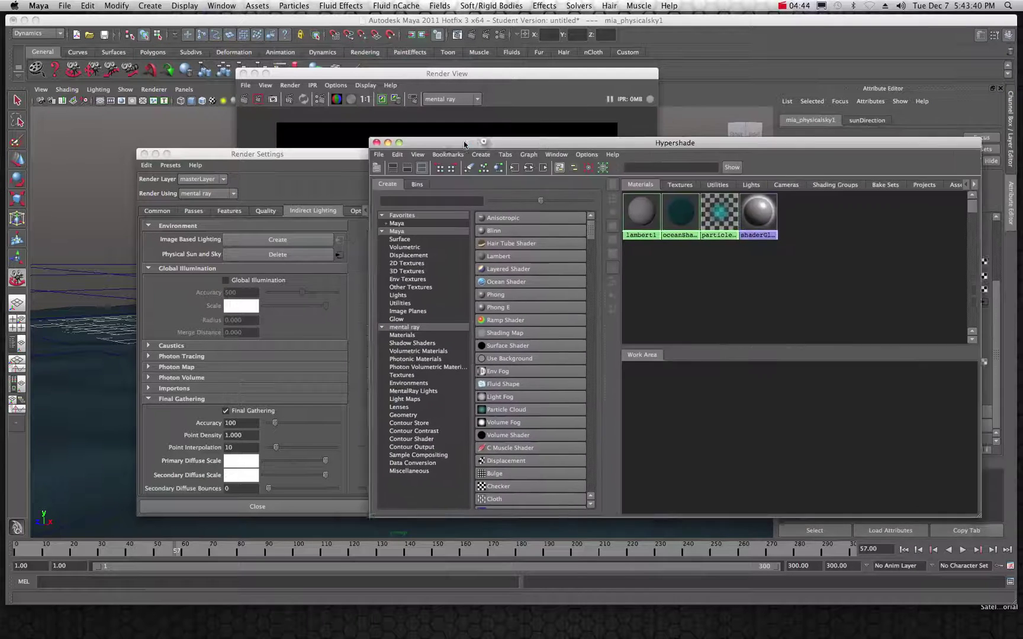
pyautogui.moveTo(467, 135); pyautogui.dragTo(202, 141)
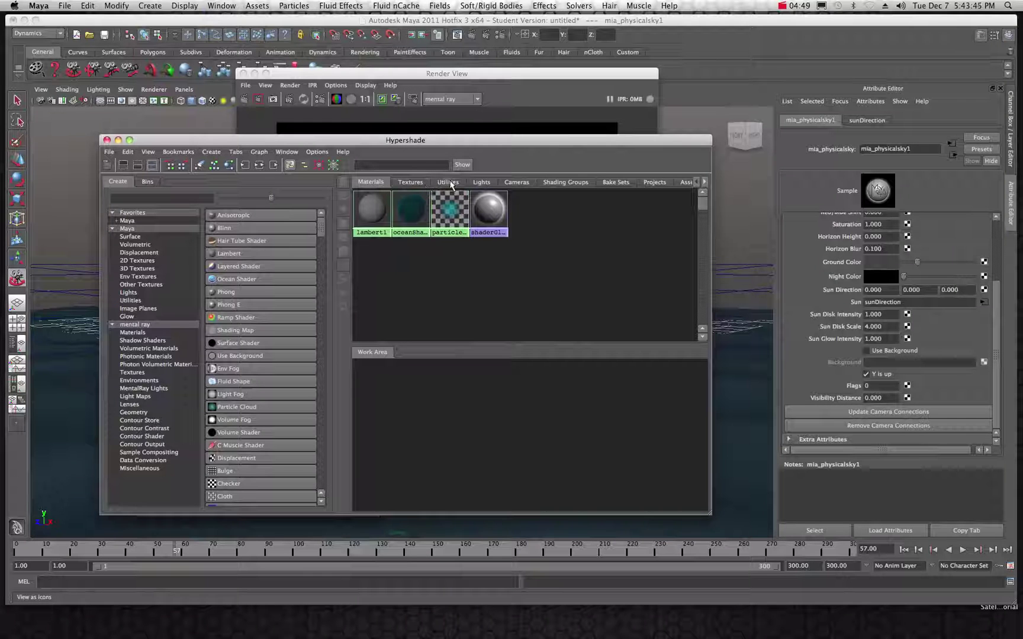
pyautogui.click(452, 185)
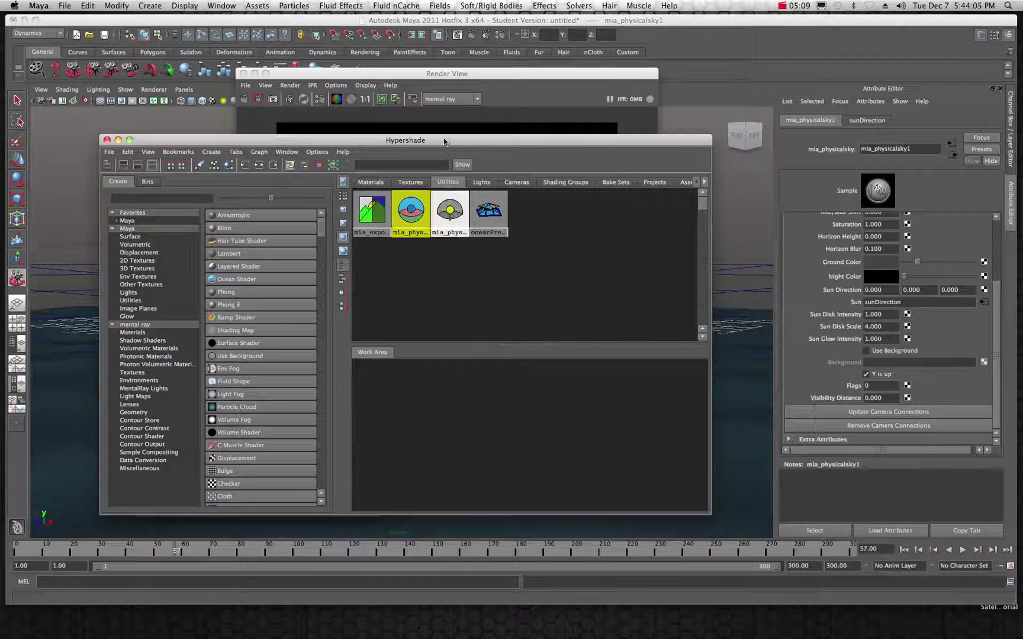
pyautogui.moveTo(444, 139); pyautogui.dragTo(1022, 142)
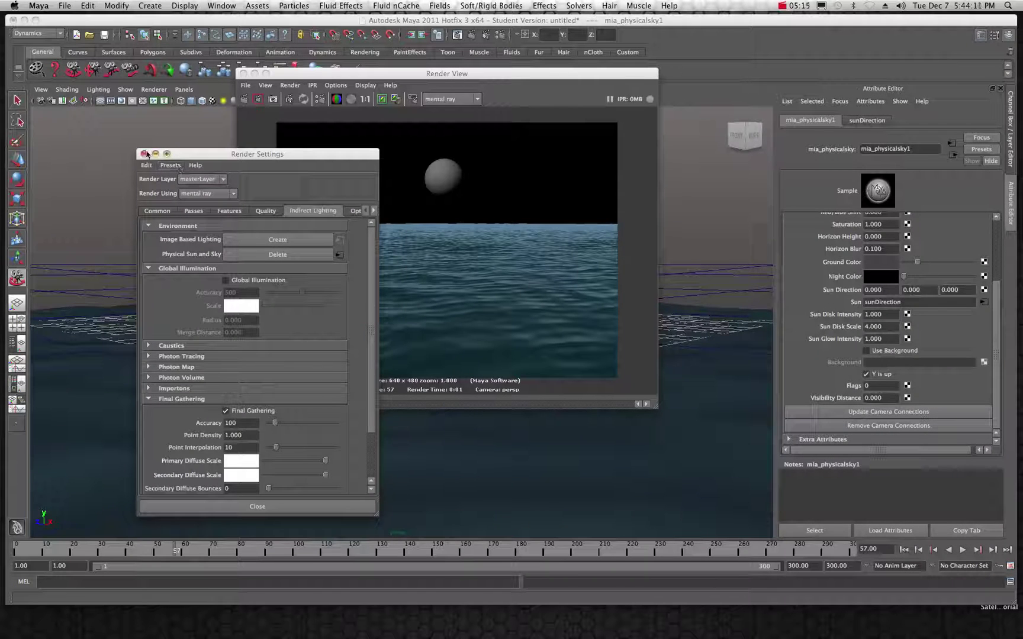
pyautogui.click(145, 154)
pyautogui.moveTo(305, 75); pyautogui.dragTo(382, 127)
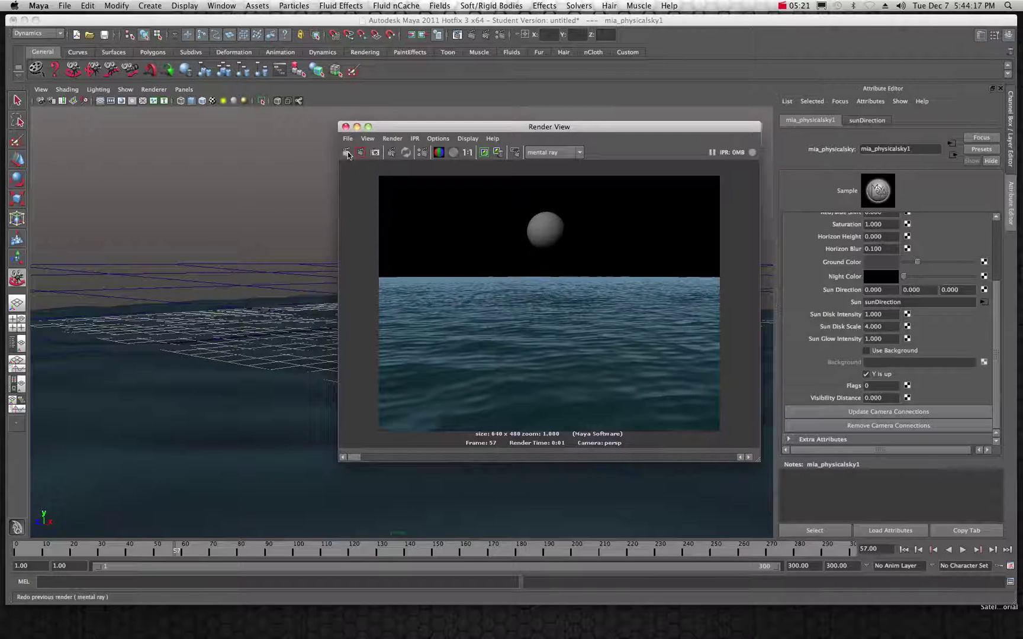
# - Redo the frame 57 render with mental ray and move the Hypershade to the left
pyautogui.click(347, 153)
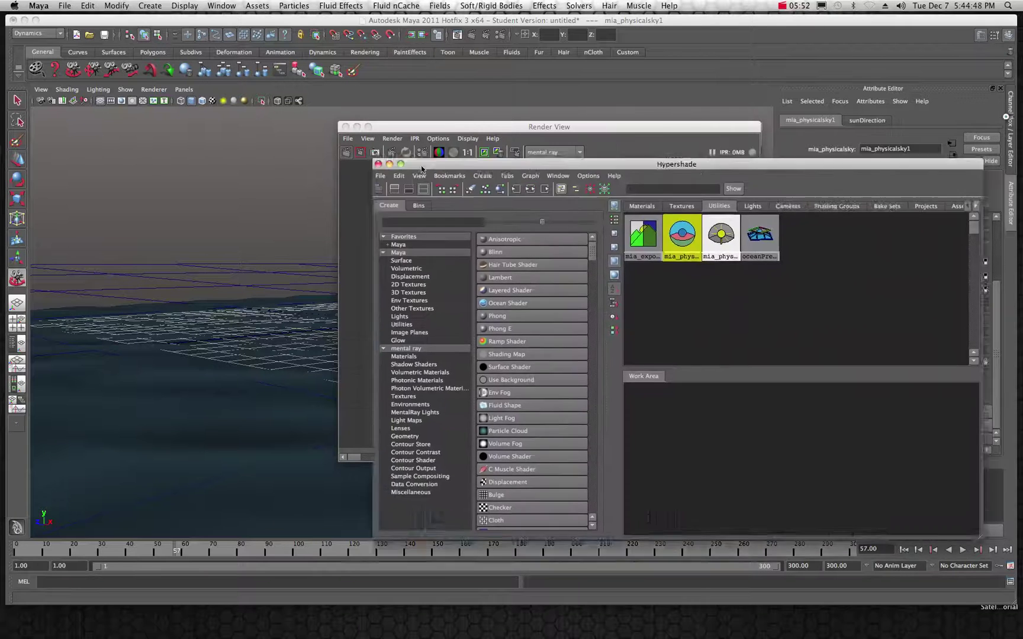
pyautogui.moveTo(444, 125); pyautogui.dragTo(136, 129)
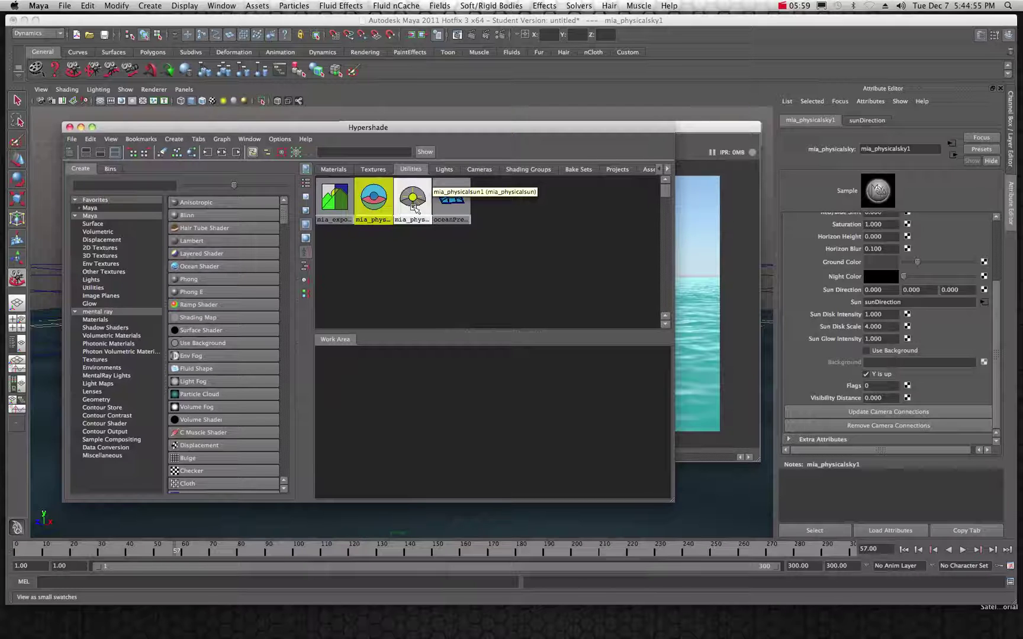
# - Inspect mia_physicalsun, then mia_physicalsky1's shading attributes showing Multiplier 1.000 and Haze 0.000
pyautogui.click(416, 205)
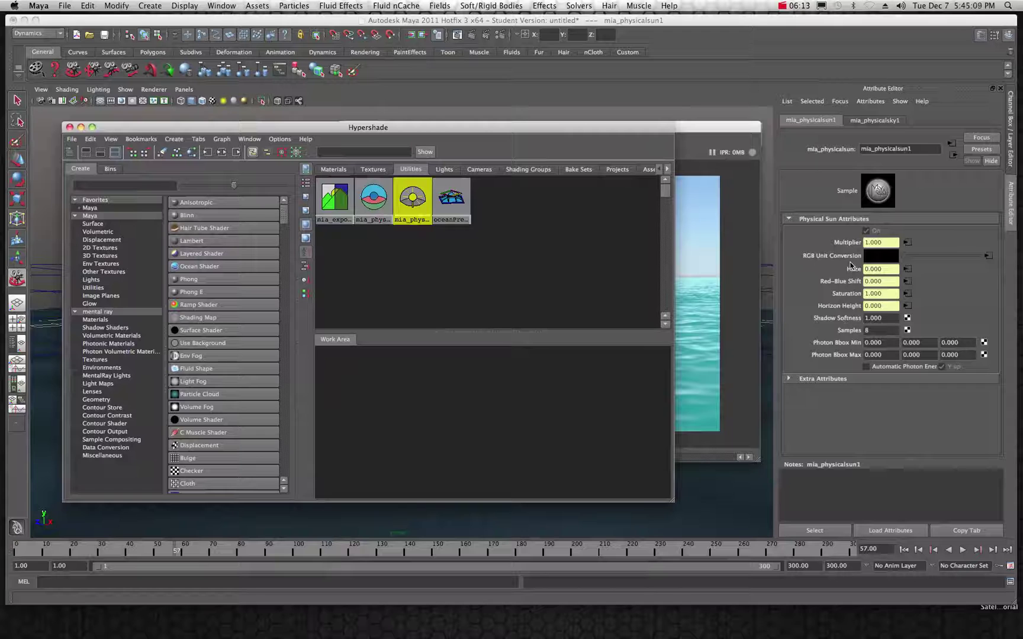
pyautogui.click(375, 205)
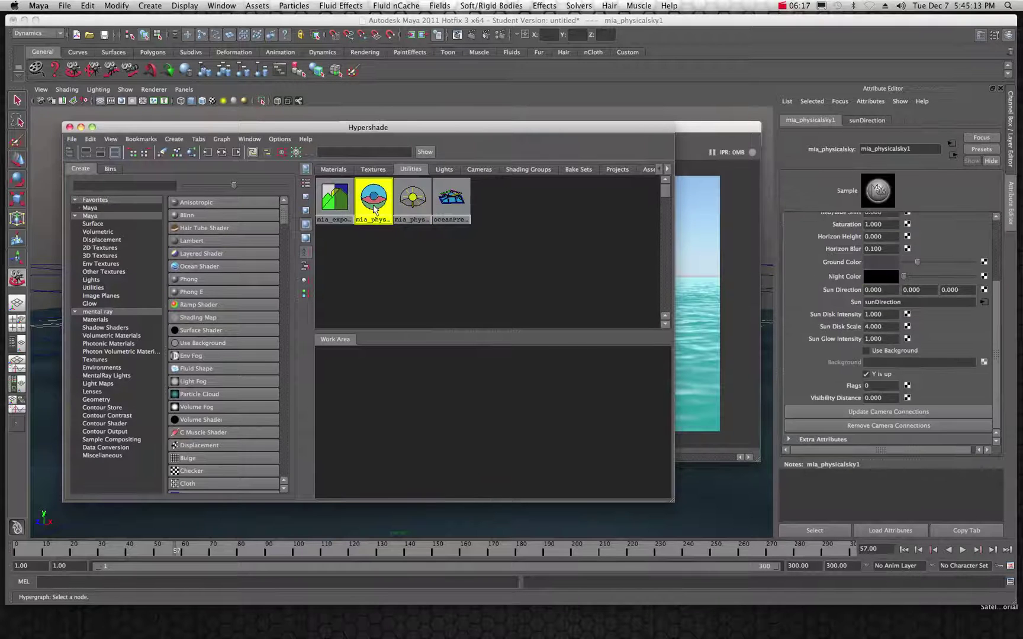
pyautogui.scroll(5, 831, 283)
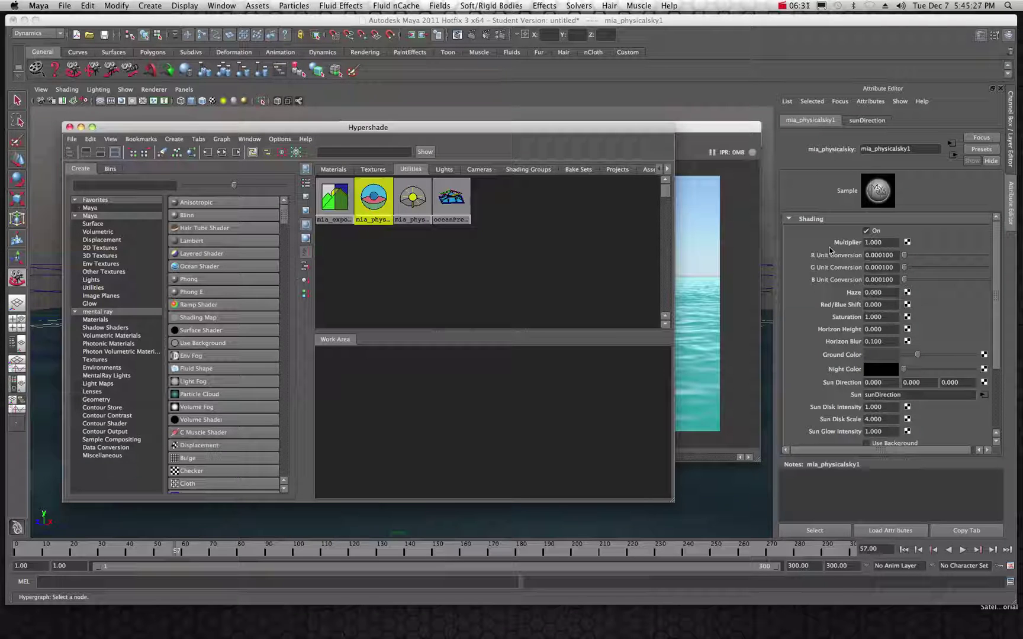
pyautogui.moveTo(634, 126); pyautogui.dragTo(518, 328)
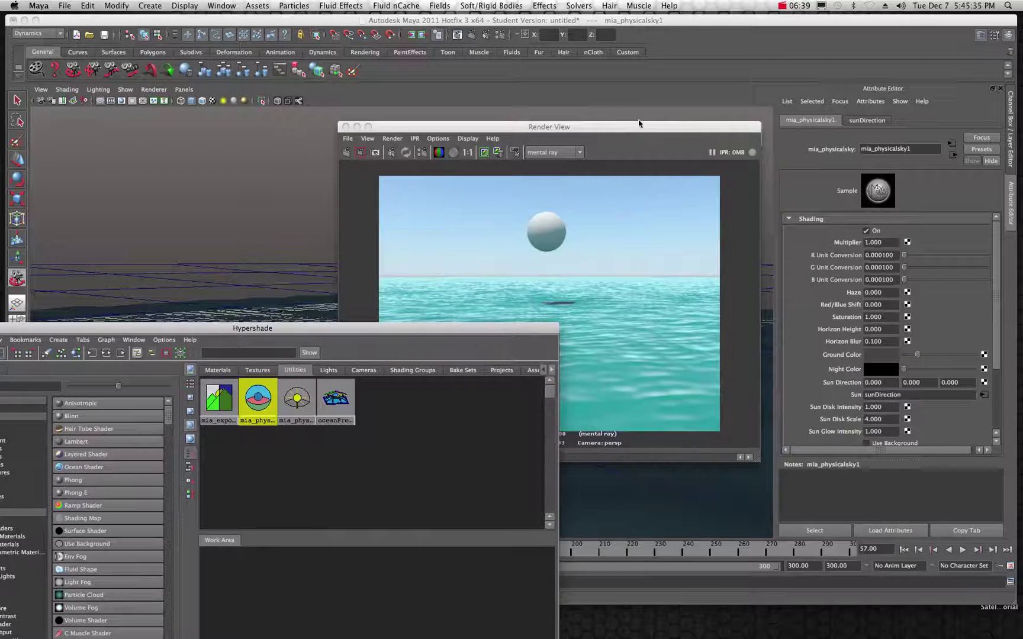
# - Enter 2 as the mia_physicalsky1 Multiplier
pyautogui.moveTo(634, 127); pyautogui.dragTo(682, 30)
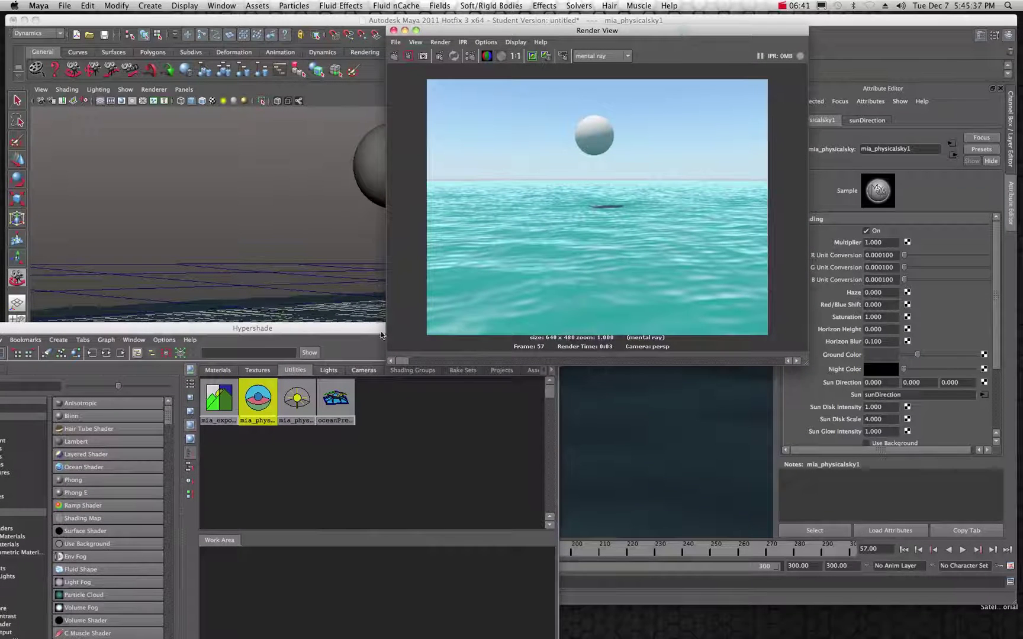
pyautogui.click(884, 243)
pyautogui.click(881, 243)
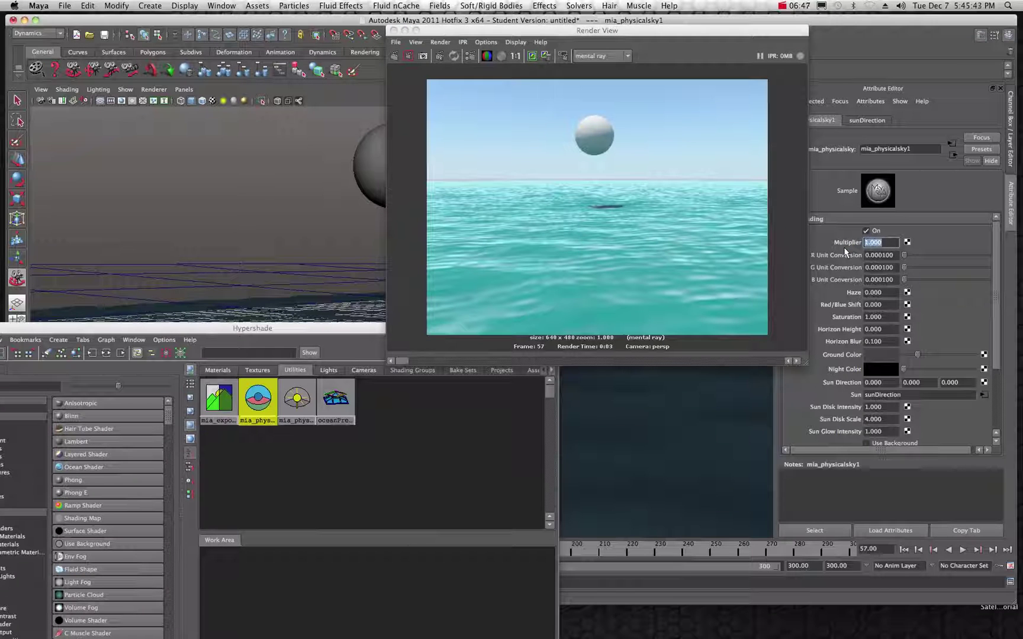
pyautogui.write('2.')
pyautogui.press('Return')
# - Test-render with Multiplier 1, then set it back to 2 and re-render
pyautogui.moveTo(765, 33); pyautogui.dragTo(709, 48)
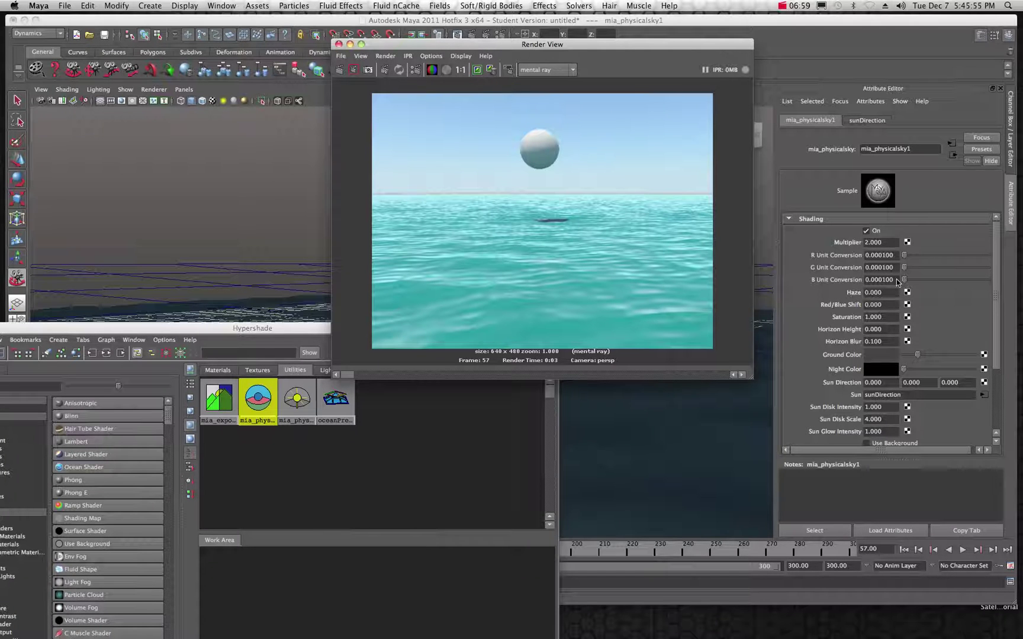
pyautogui.click(887, 244)
pyautogui.write('1')
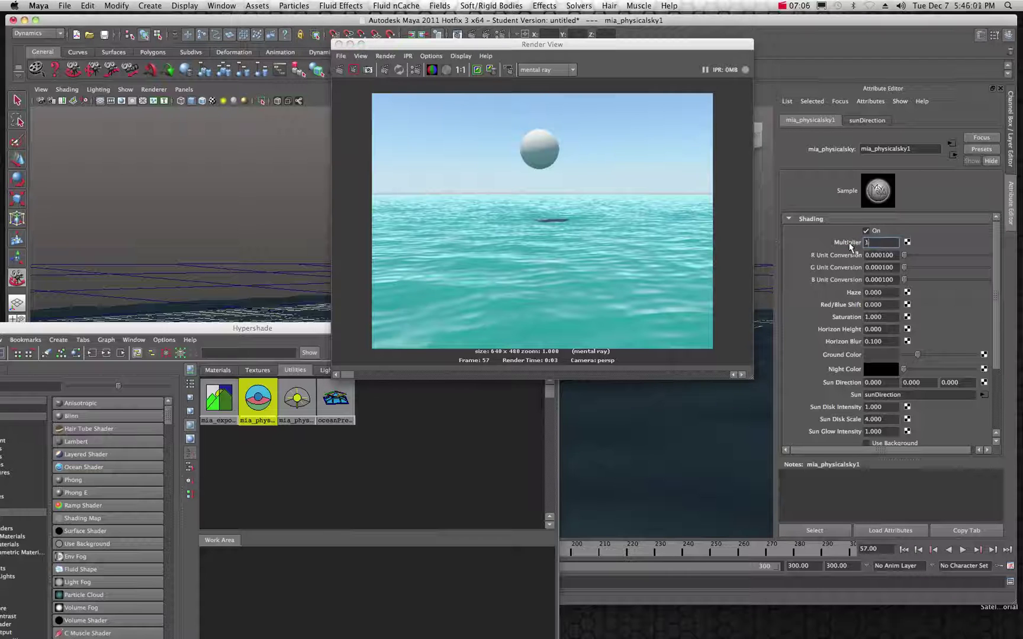
pyautogui.click(340, 71)
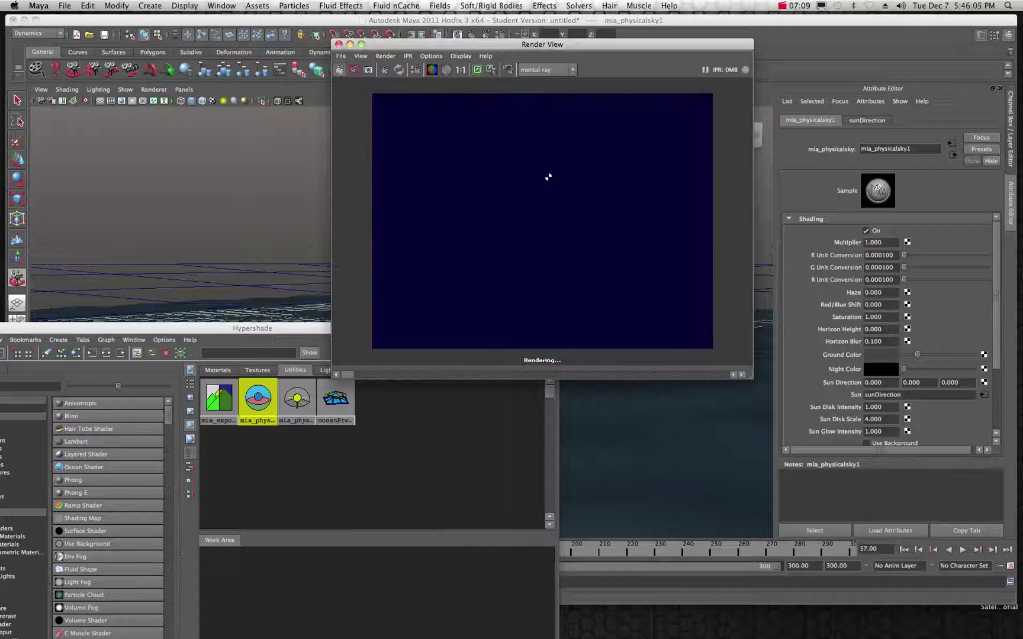
pyautogui.click(874, 242)
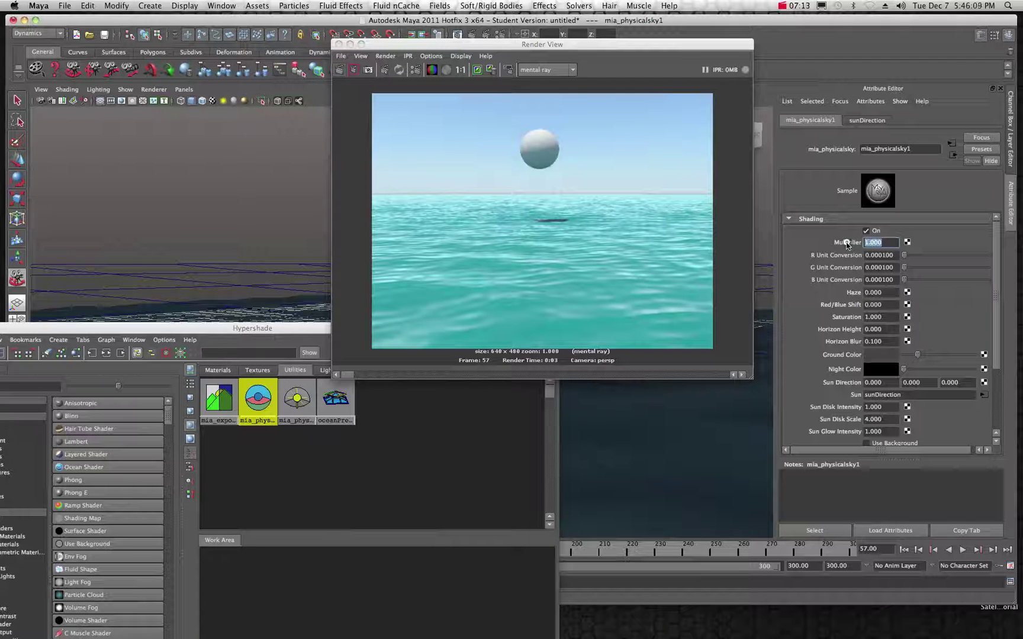
pyautogui.write('2')
pyautogui.click(340, 70)
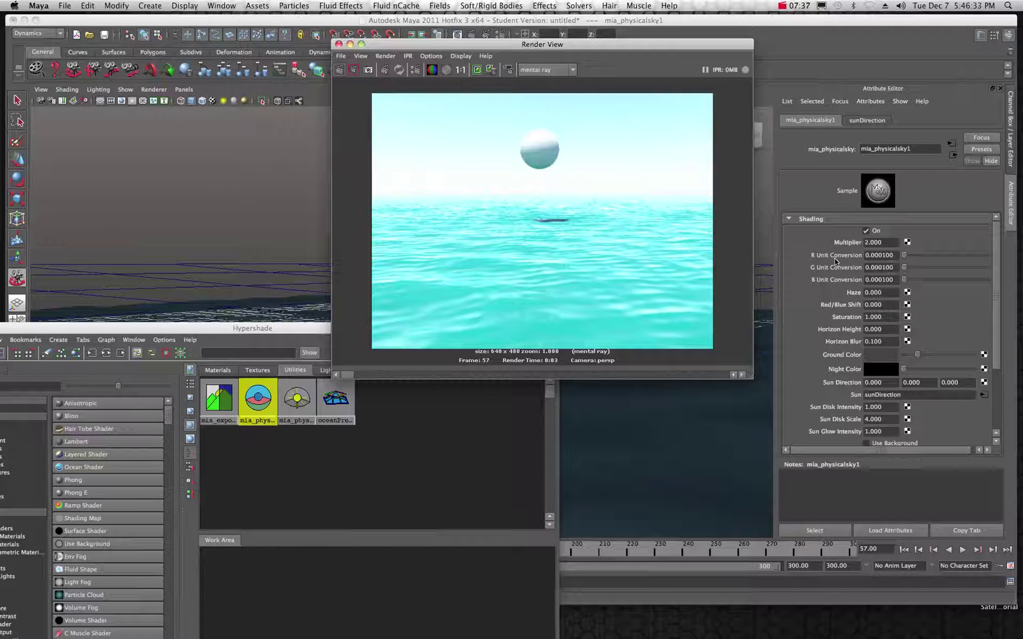
# - Lower the sky Multiplier to 0.25 and re-render
pyautogui.click(886, 246)
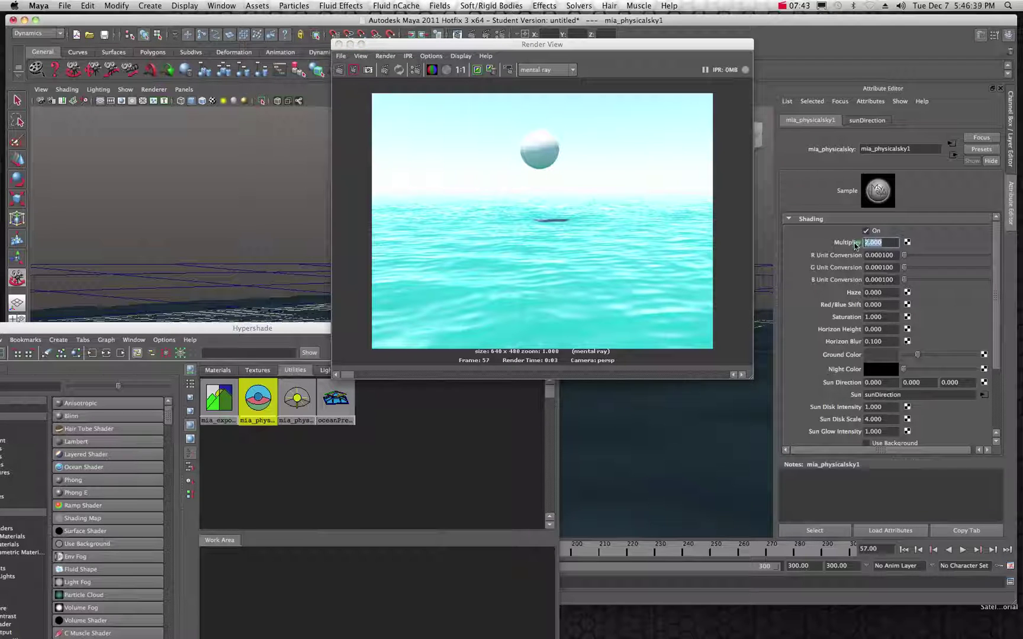
pyautogui.write('.250')
pyautogui.click(896, 257)
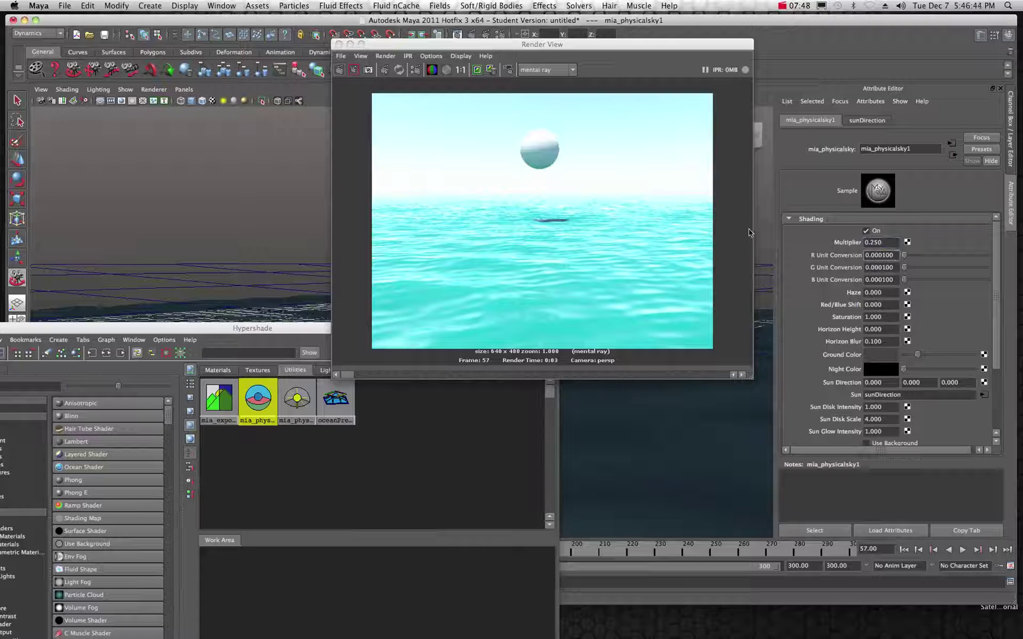
pyautogui.click(339, 69)
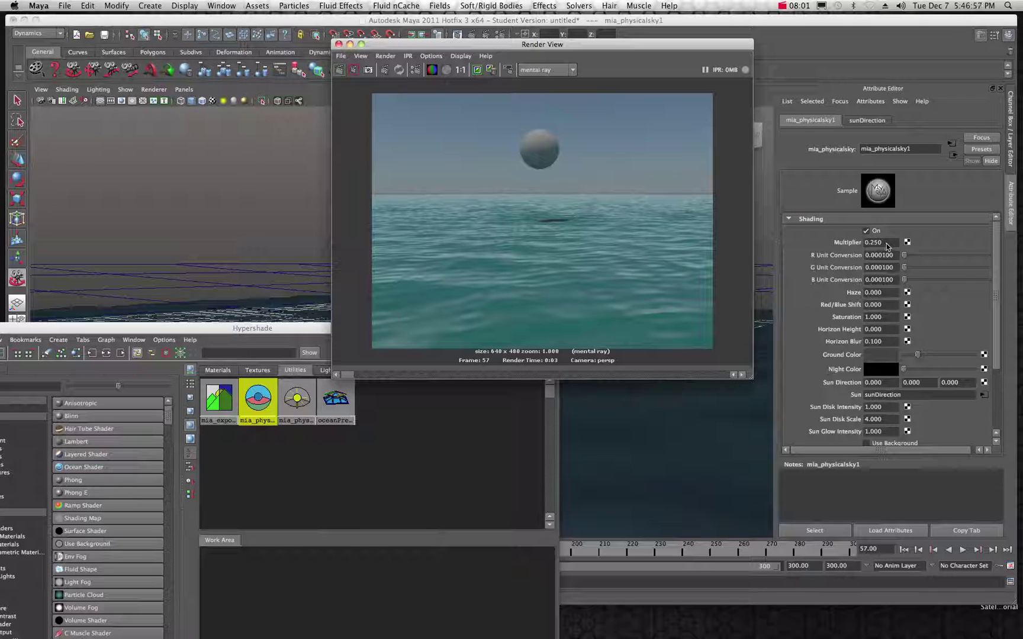
# - Raise the sky Multiplier to 0.5 and re-render
pyautogui.click(883, 243)
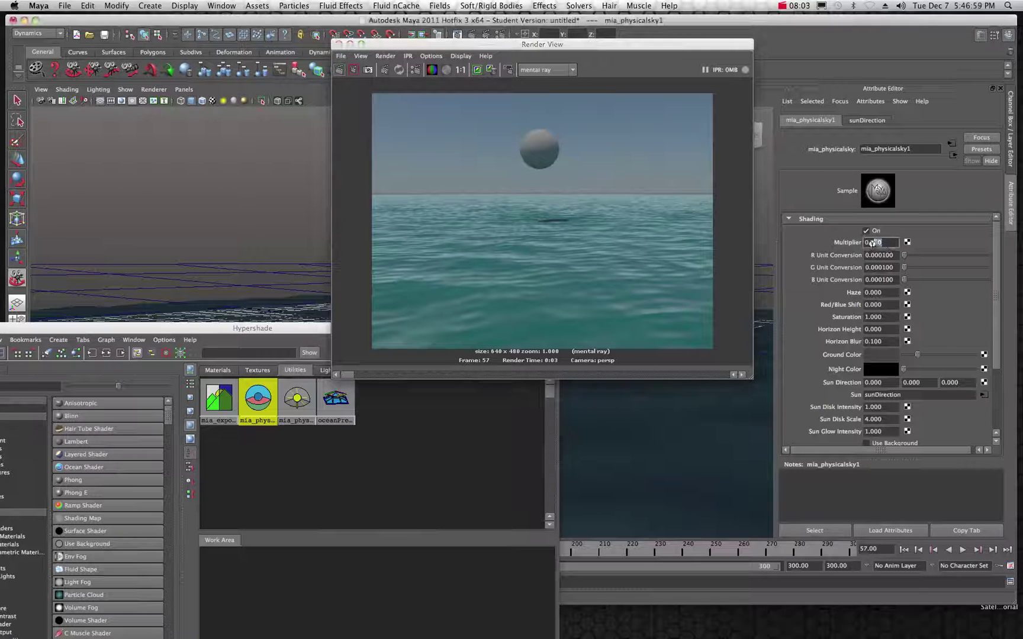
pyautogui.write('0.3')
pyautogui.click(896, 254)
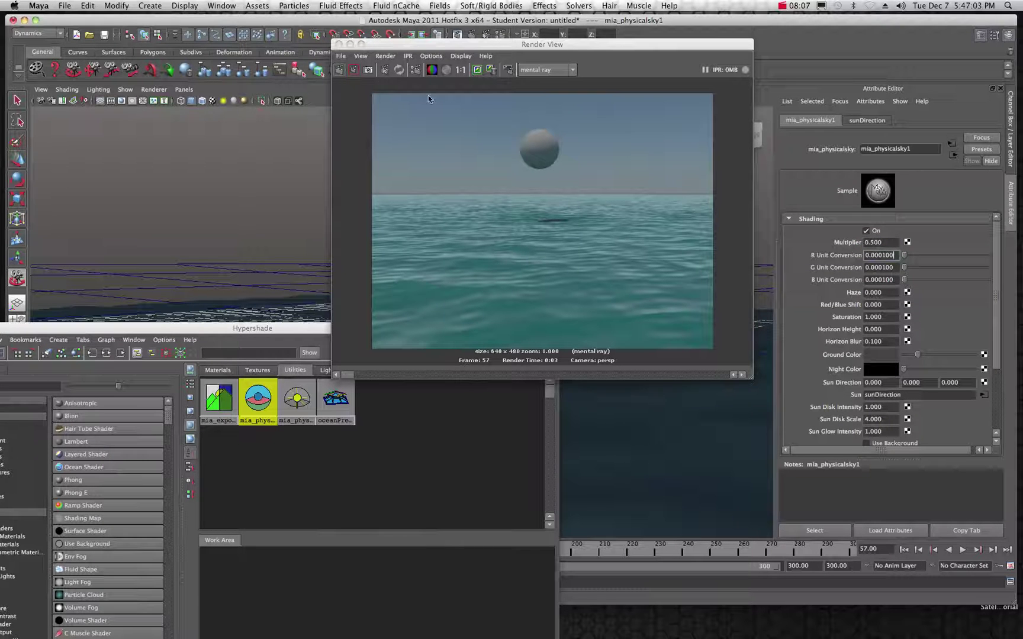
pyautogui.click(343, 69)
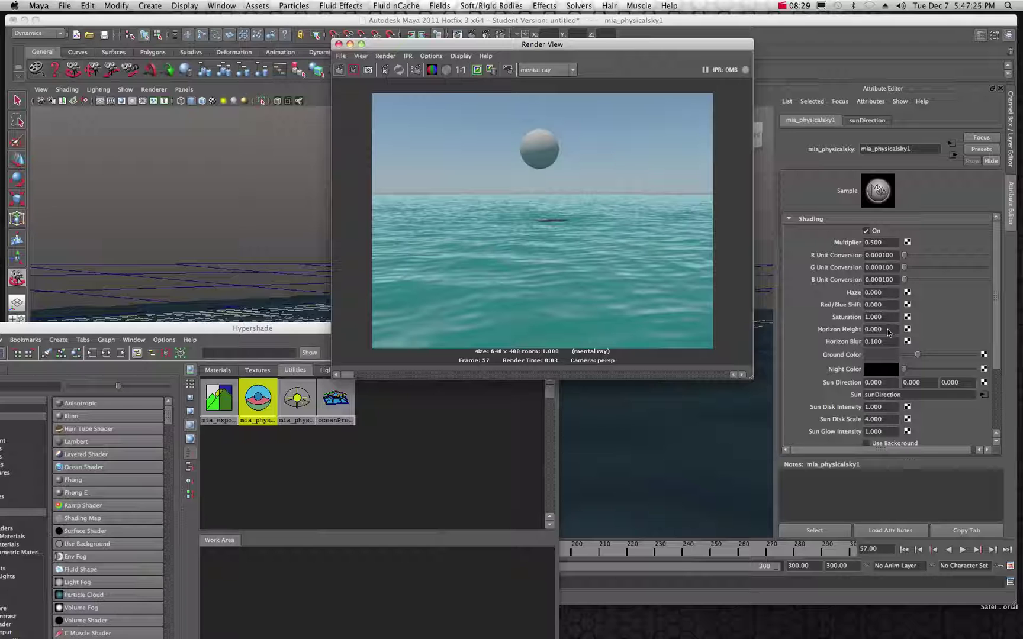
# - Set the sky's Horizon Height to 2 and re-render
pyautogui.click(878, 330)
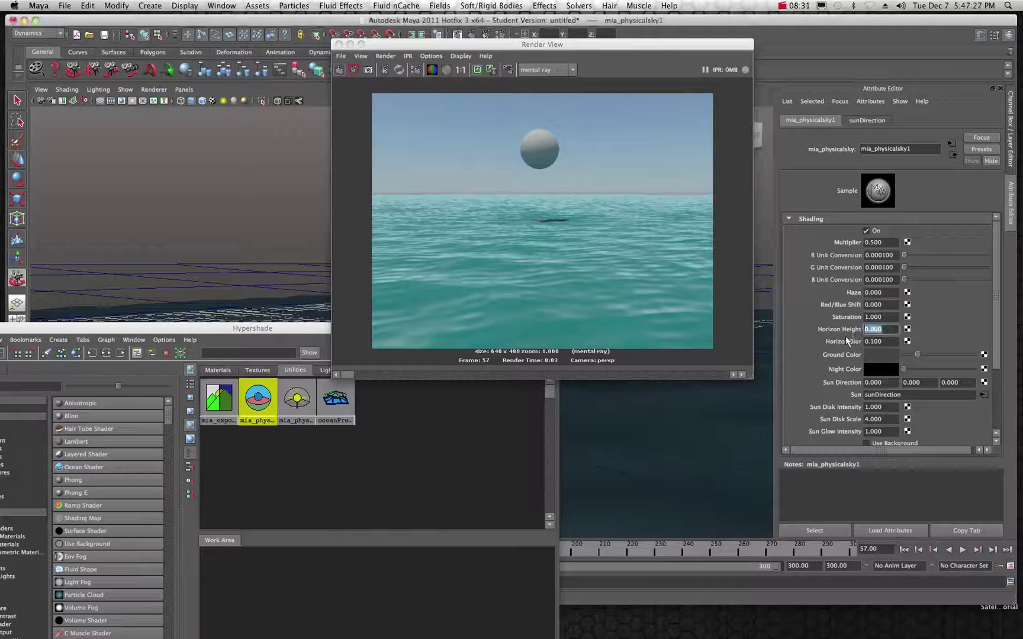
pyautogui.write('2')
pyautogui.press('Tab')
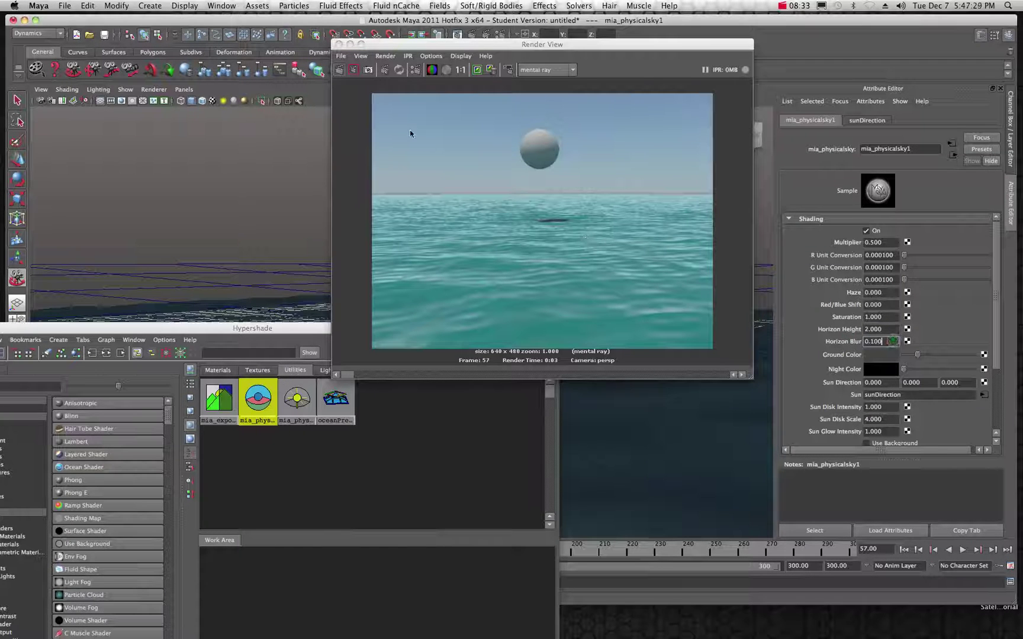
pyautogui.click(341, 71)
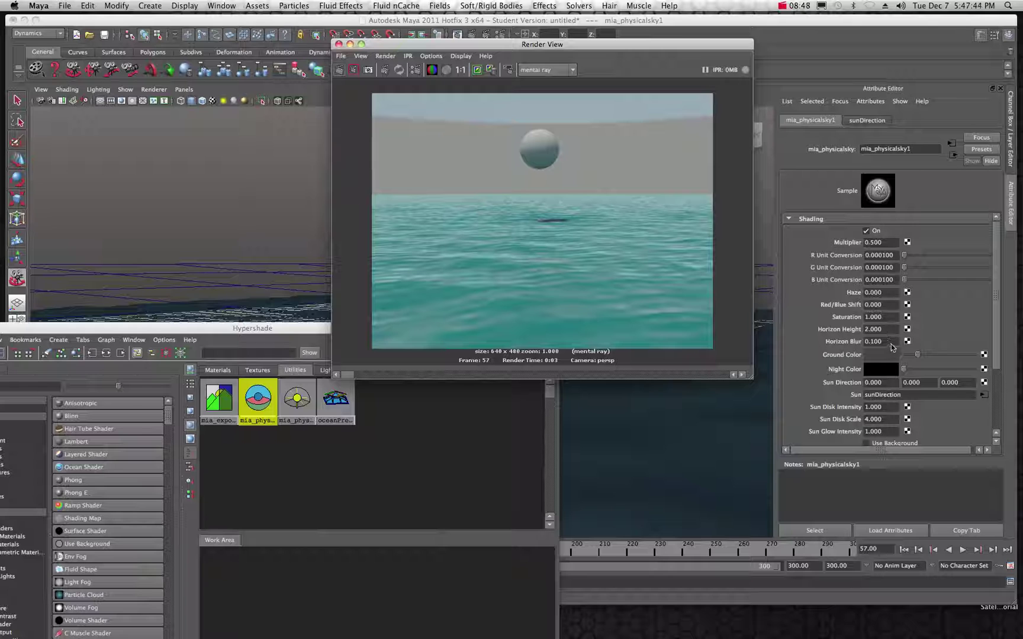
# - Reset Horizon Height to 0 and re-render
pyautogui.moveTo(895, 329); pyautogui.dragTo(857, 332)
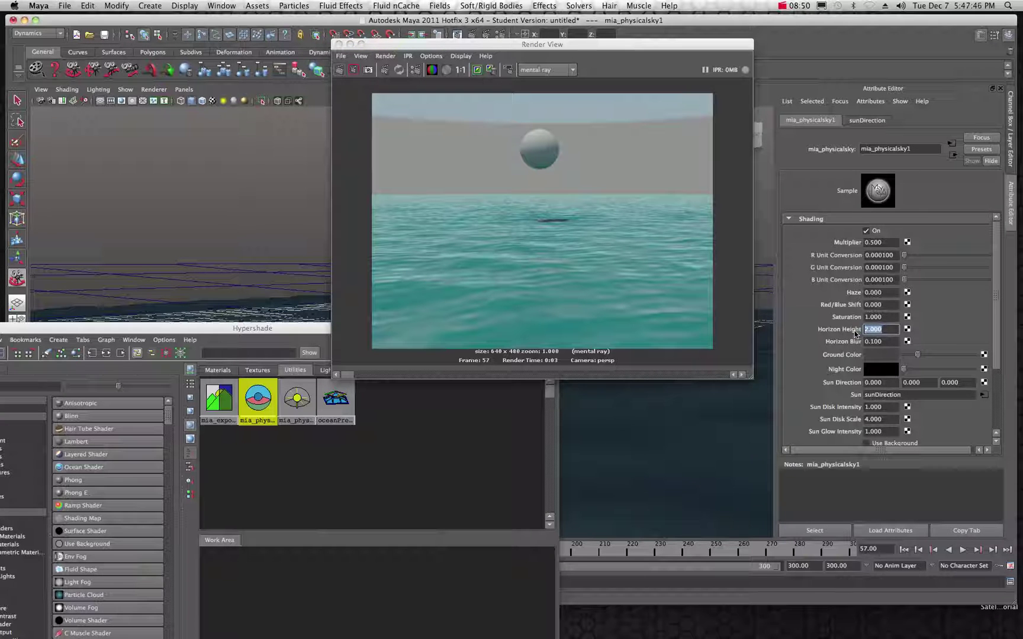
pyautogui.write('0')
pyautogui.click(886, 343)
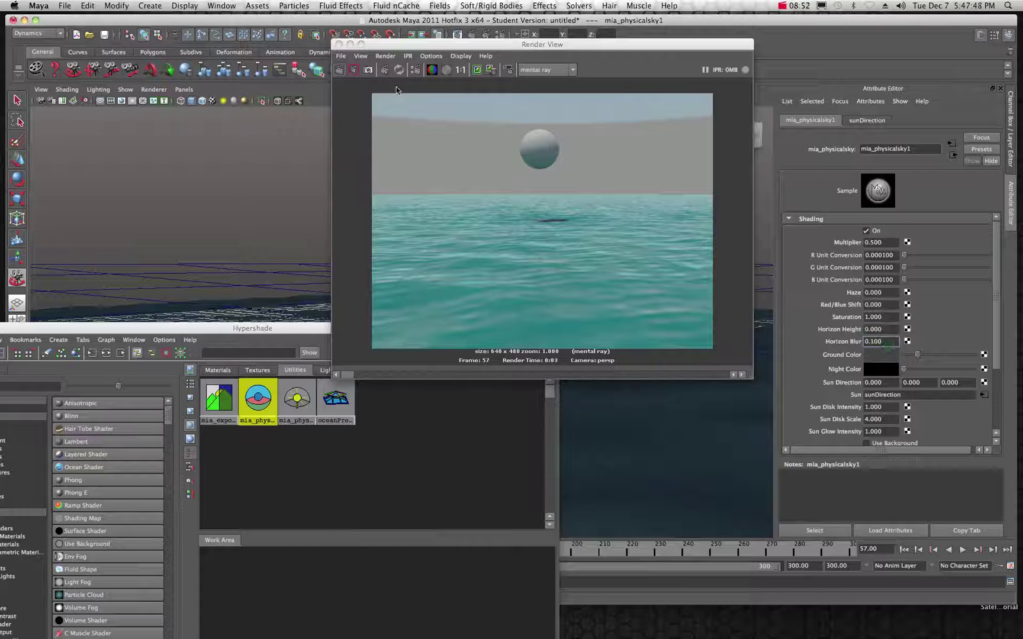
pyautogui.click(340, 69)
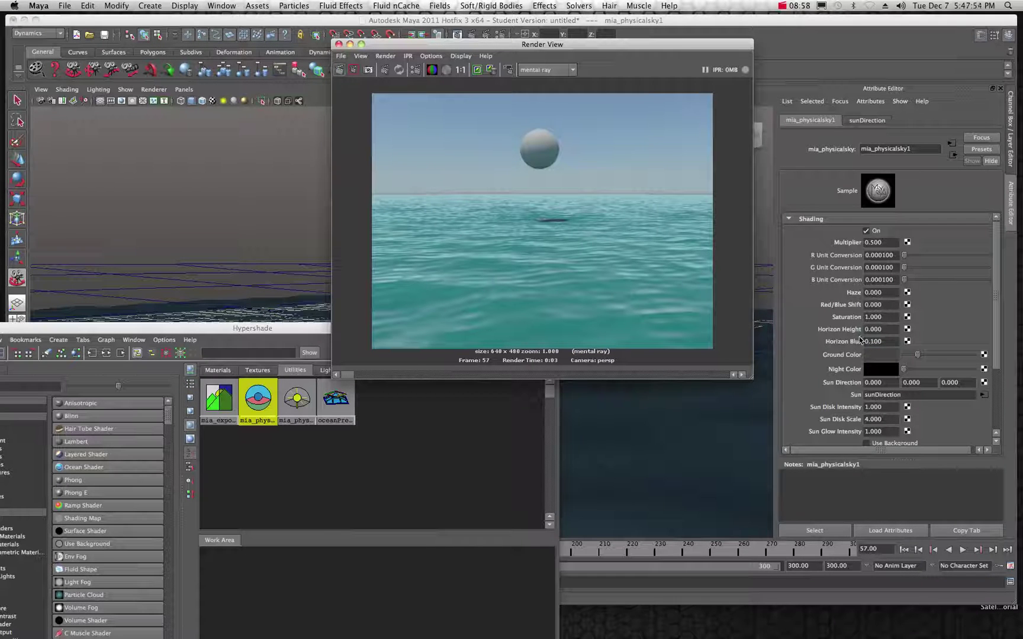
# - Set Horizon Height to 1 and re-render
pyautogui.click(882, 330)
pyautogui.click(866, 330)
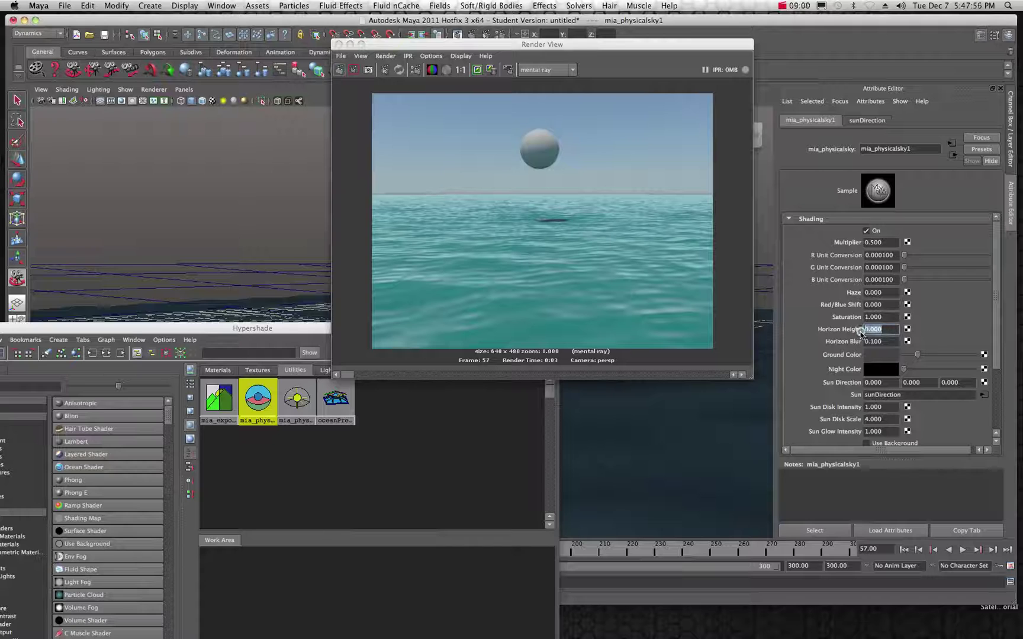
pyautogui.write('1')
pyautogui.press('Tab')
pyautogui.click(339, 69)
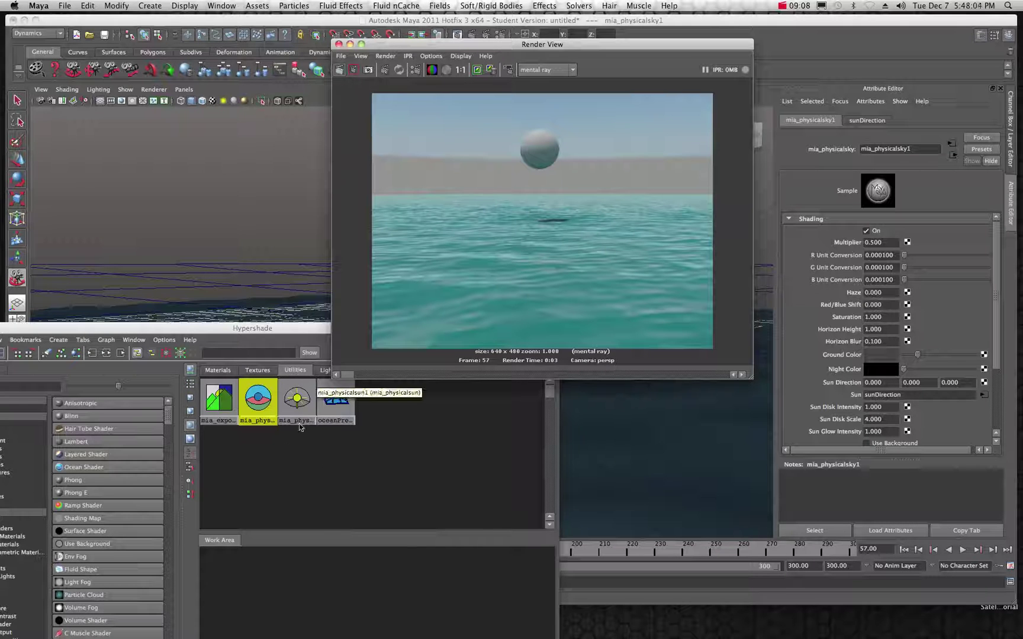
# - Tint the sky's Ground Color yellow-orange and re-render
pyautogui.click(258, 403)
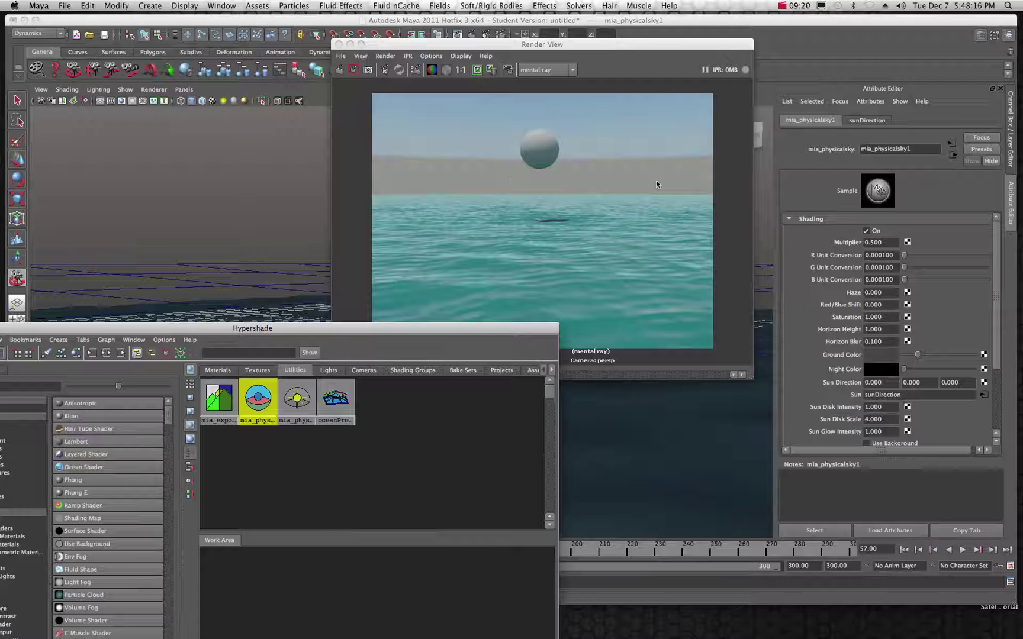
pyautogui.click(876, 354)
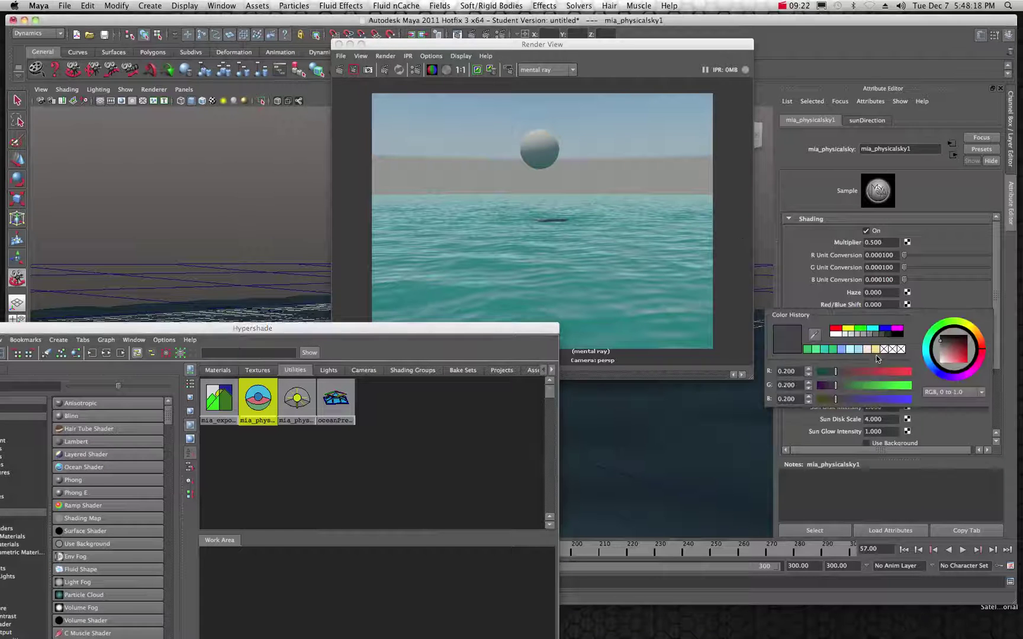
pyautogui.moveTo(976, 338); pyautogui.dragTo(960, 362)
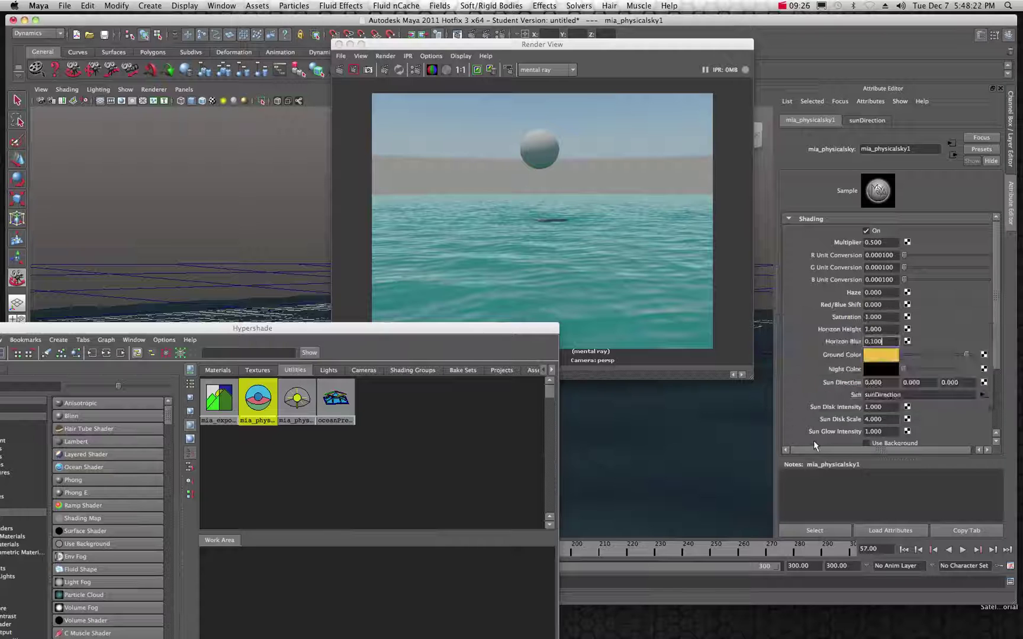
pyautogui.click(340, 71)
pyautogui.click(339, 70)
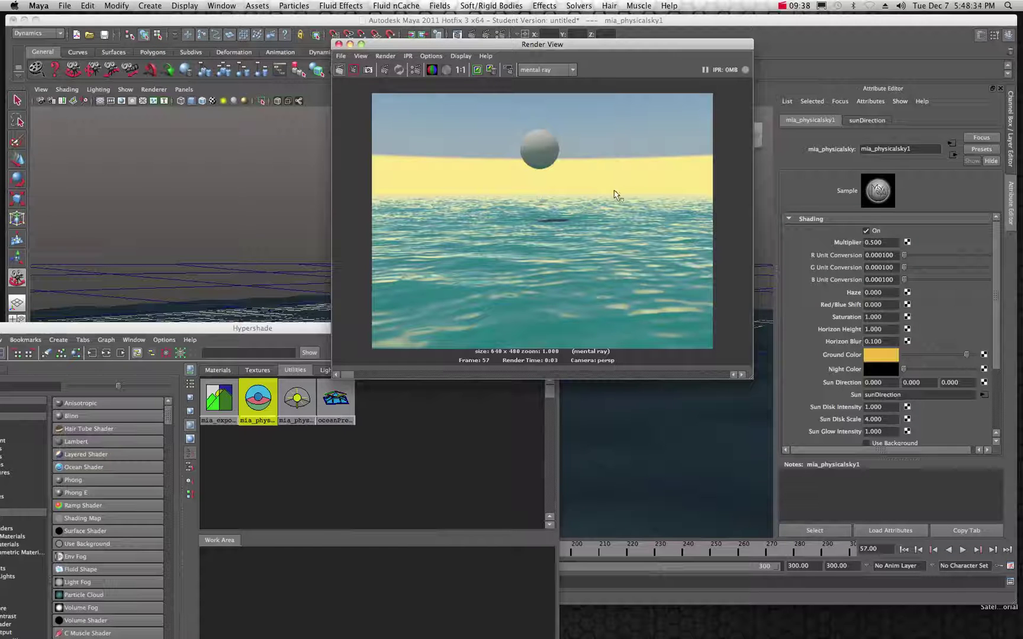
# - Lighten the Ground Color to pale cream and re-render
pyautogui.click(883, 356)
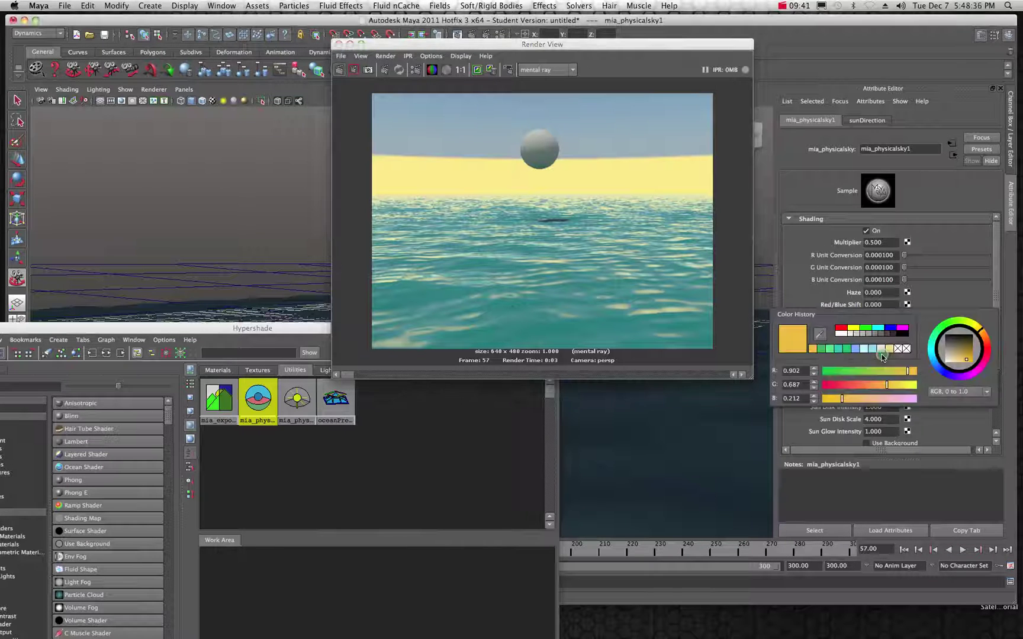
pyautogui.click(950, 363)
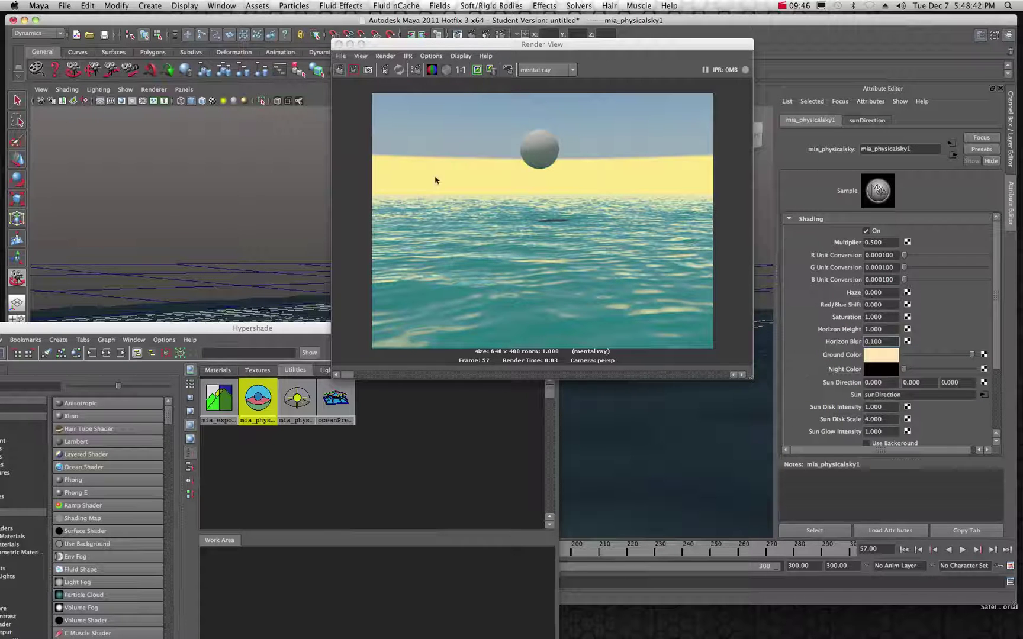
pyautogui.click(339, 72)
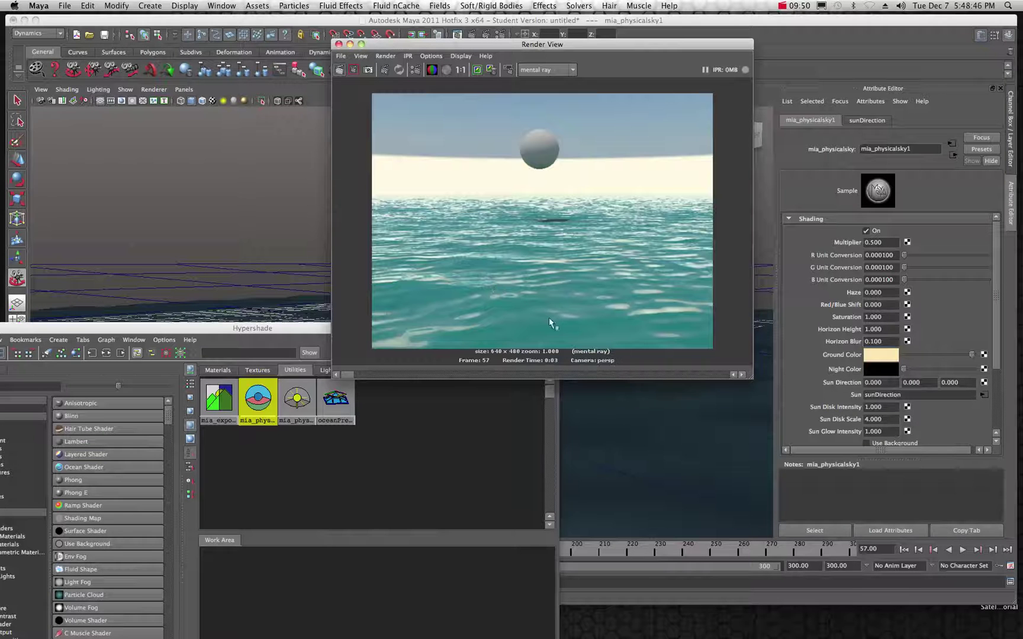
# - Change the Ground Color to a darker cyan and re-render
pyautogui.click(884, 354)
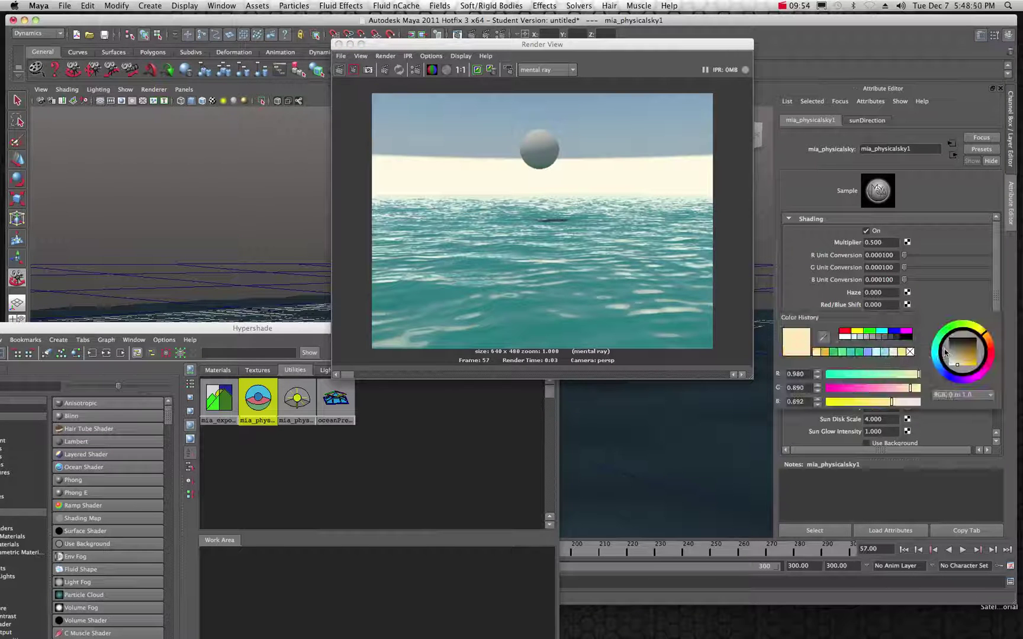
pyautogui.click(936, 356)
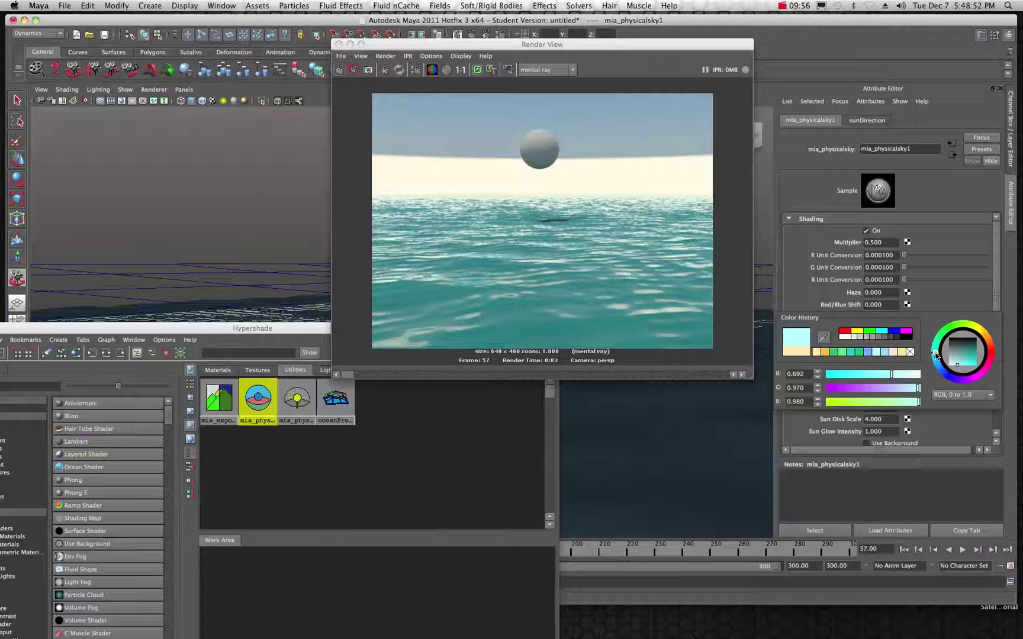
pyautogui.click(963, 362)
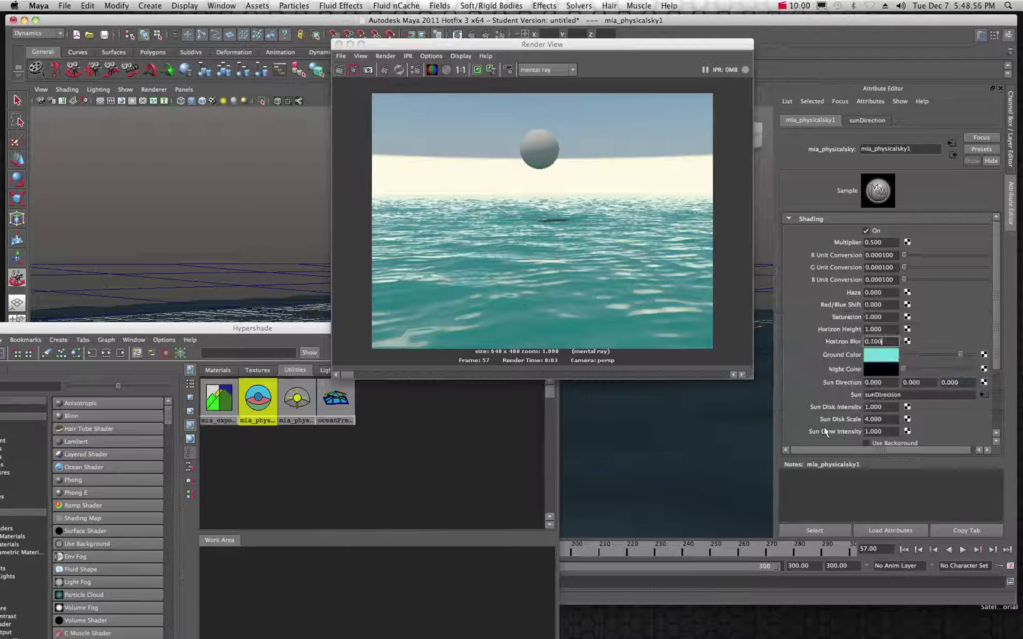
pyautogui.click(338, 69)
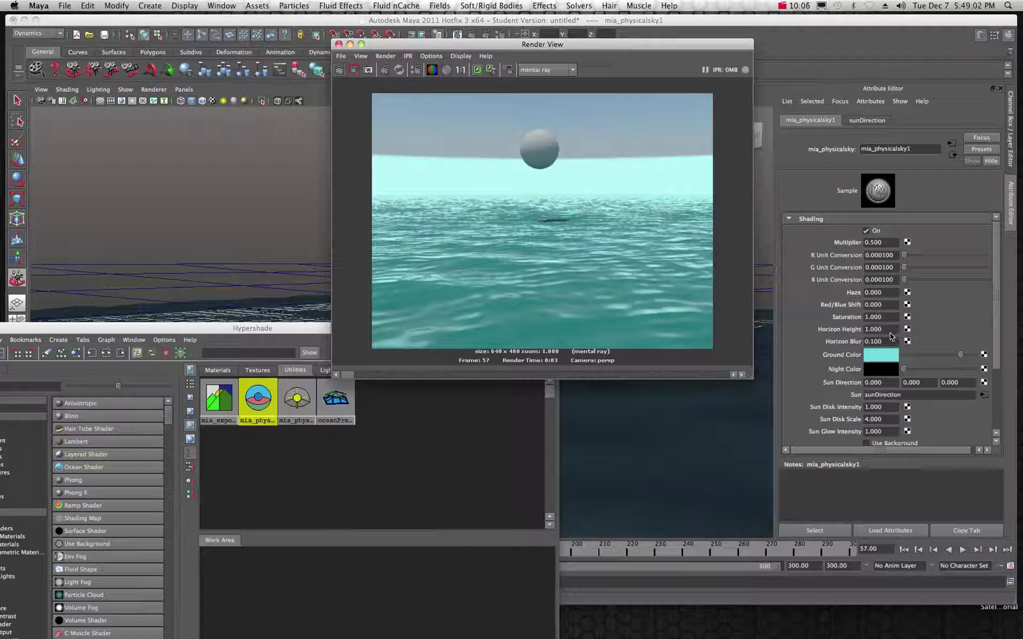
# - Set the sky's Horizon Height to -1 and re-render
pyautogui.click(891, 333)
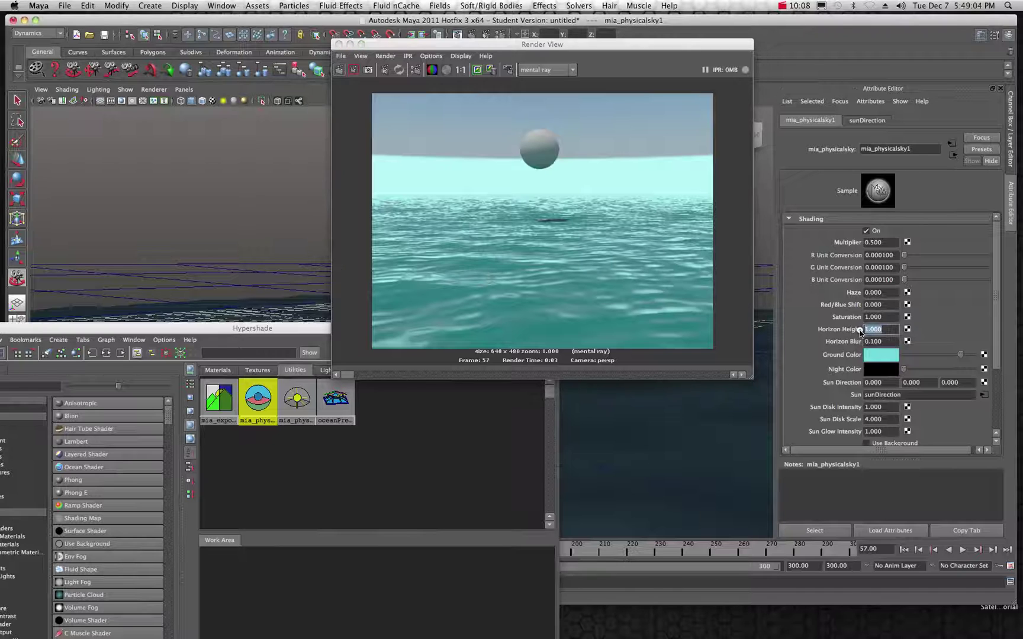
pyautogui.write('-1')
pyautogui.press('Tab')
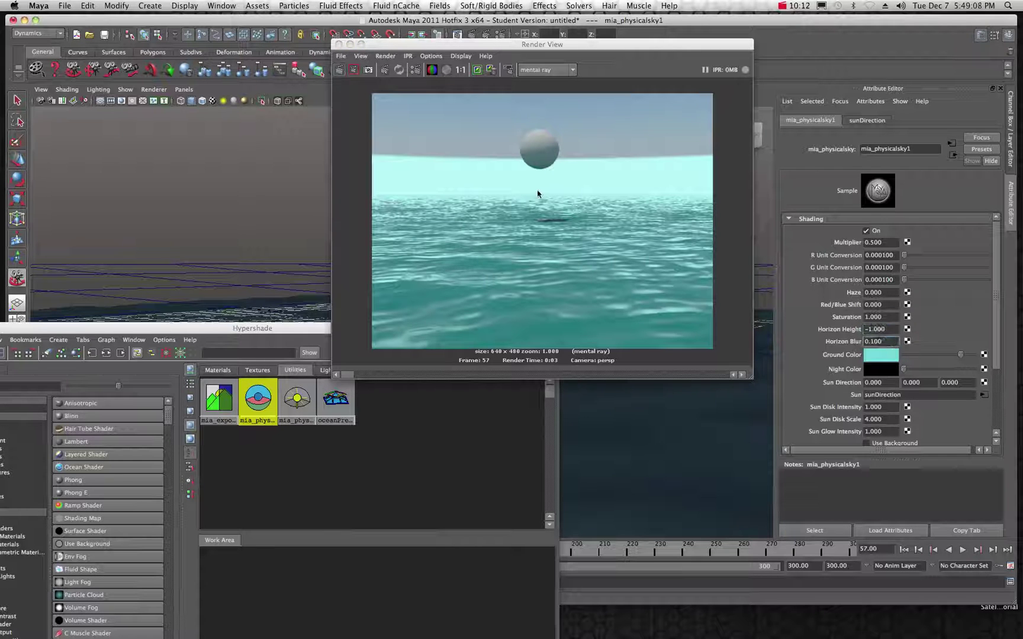
pyautogui.click(340, 70)
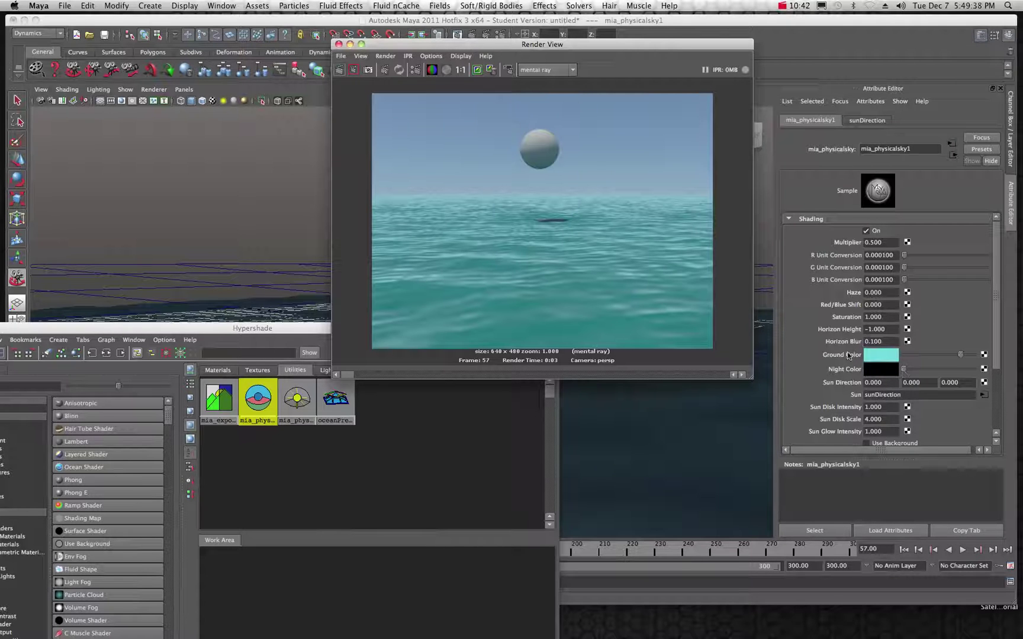
# - Raise B Unit Conversion to 0.063694 and test-render the bluer sky
pyautogui.scroll(-2, 837, 337)
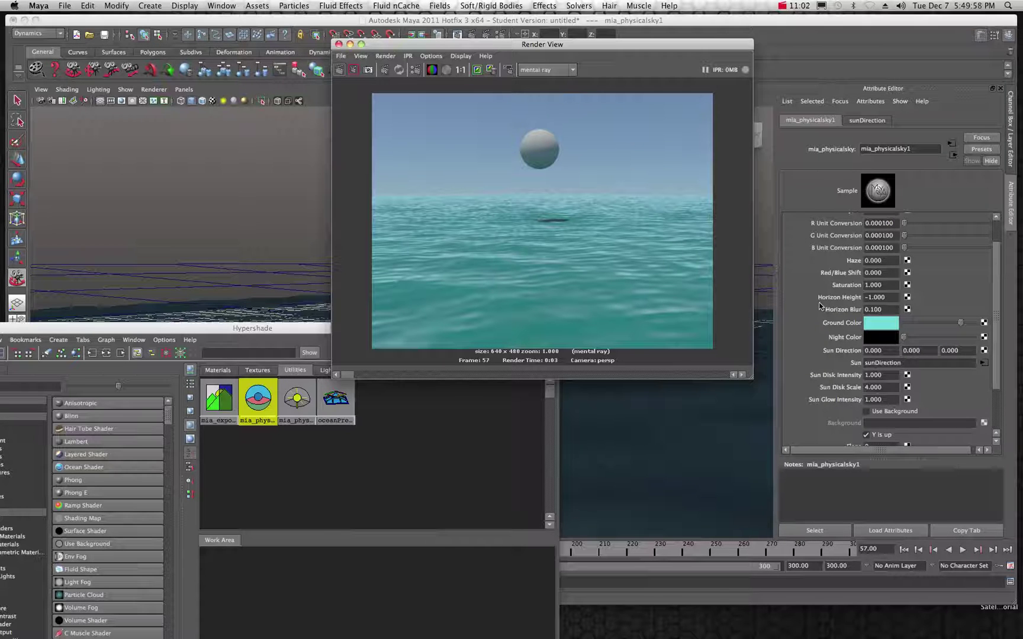
pyautogui.scroll(2, 816, 291)
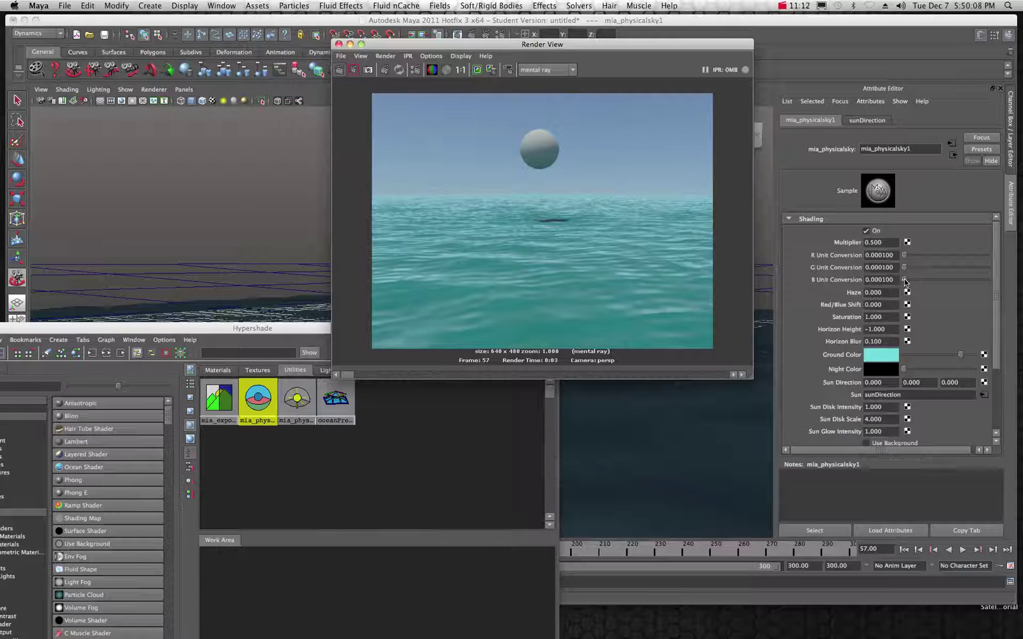
pyautogui.moveTo(904, 282); pyautogui.dragTo(910, 281)
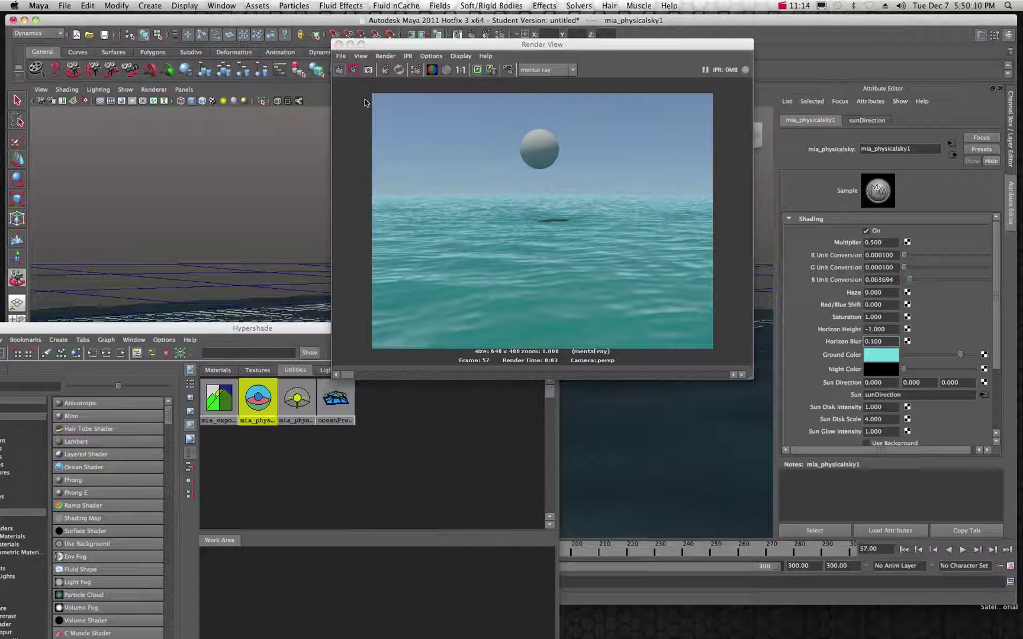
pyautogui.click(339, 70)
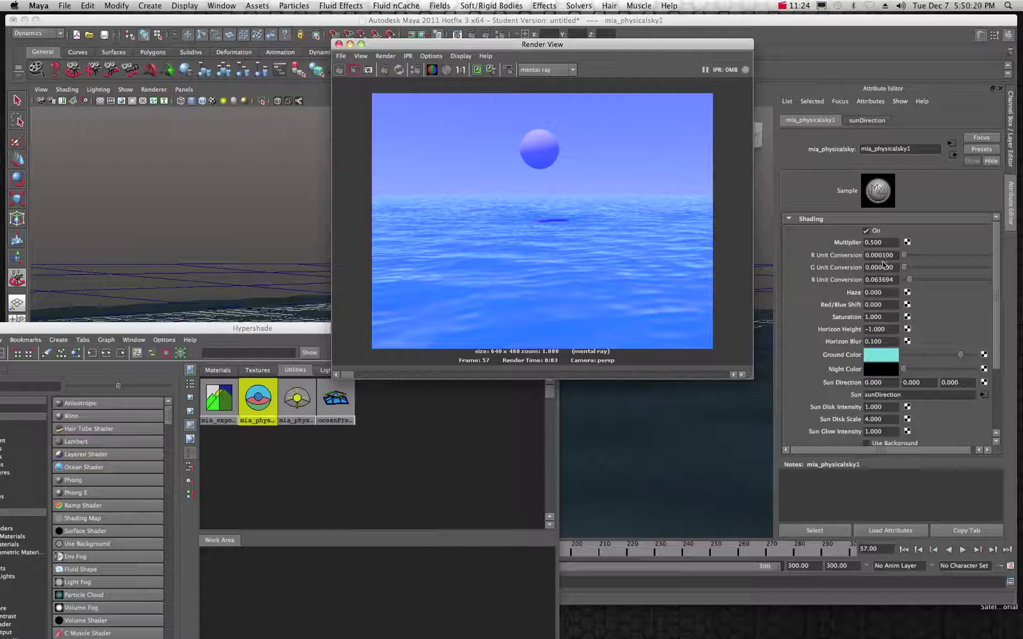
# - Restore B Unit Conversion to 0.000100 and re-render
pyautogui.moveTo(899, 282); pyautogui.dragTo(841, 280)
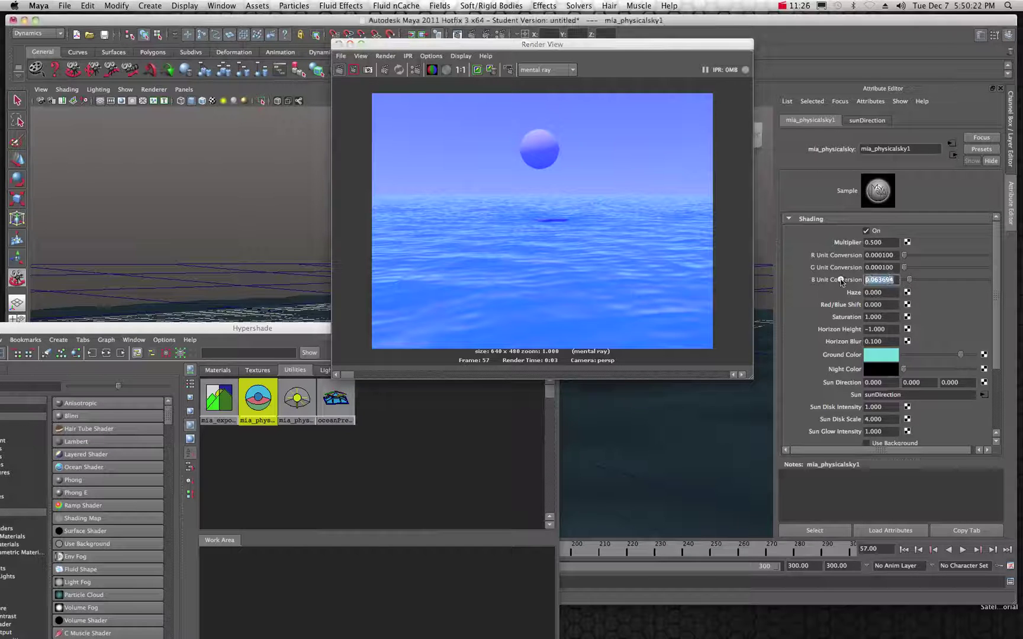
pyautogui.write('0.000100')
pyautogui.click(891, 268)
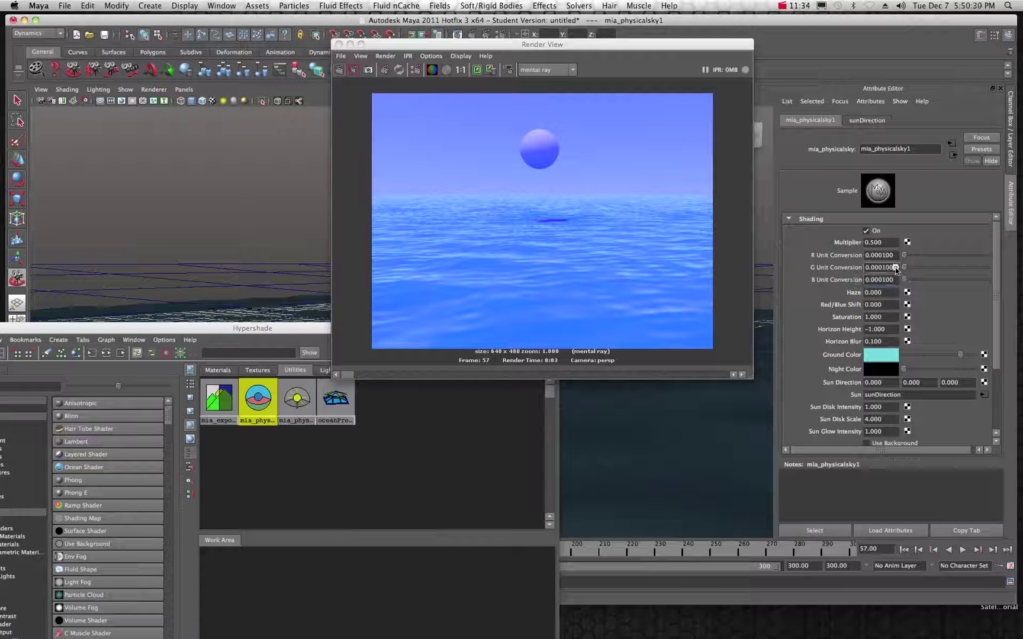
pyautogui.click(339, 69)
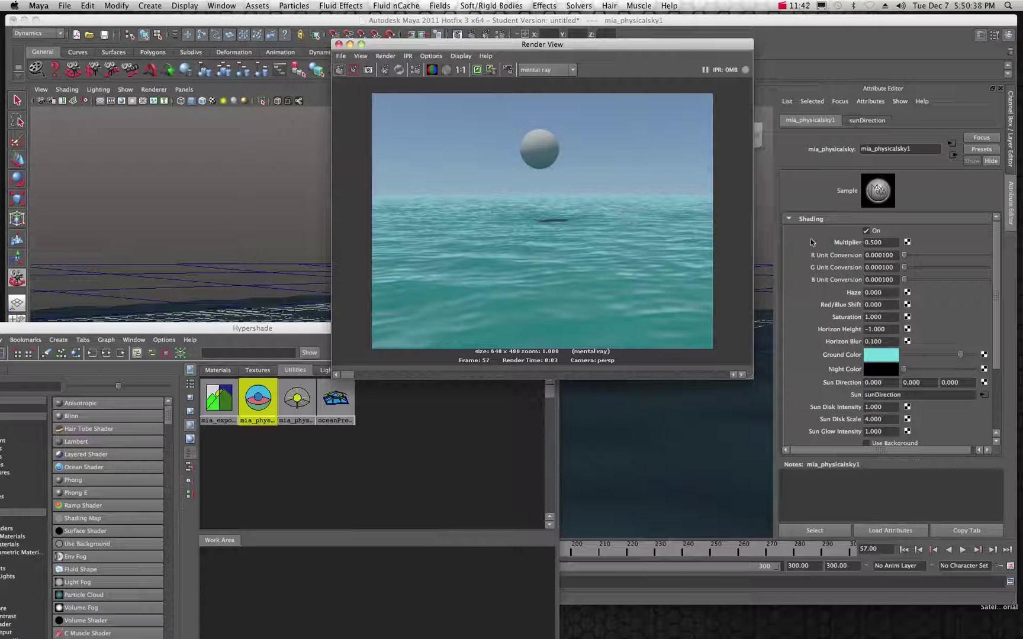
pyautogui.scroll(-3, 822, 308)
pyautogui.scroll(-2, 822, 308)
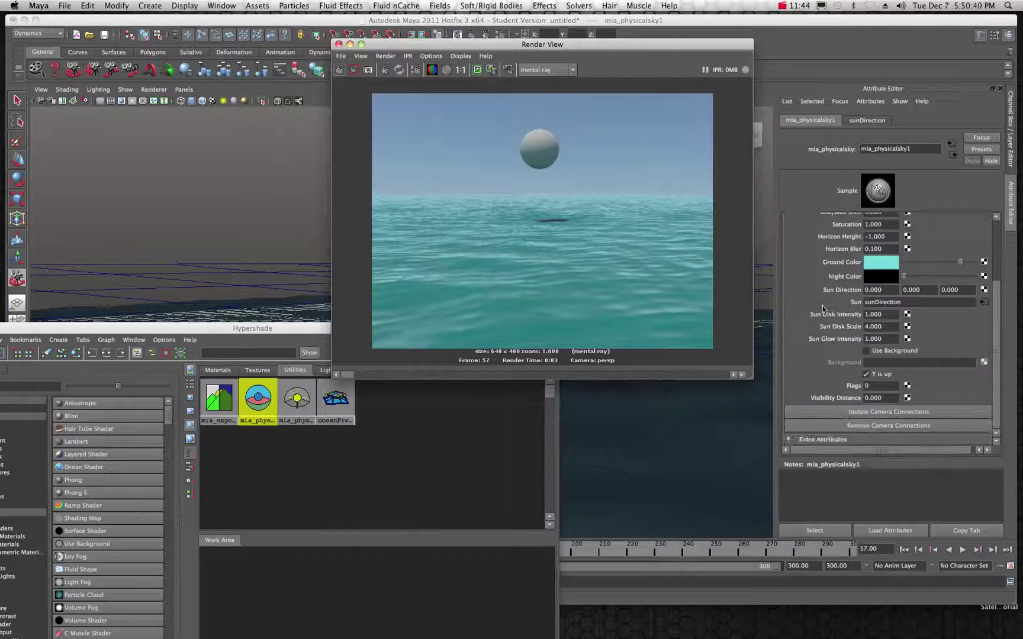
pyautogui.scroll(5, 822, 306)
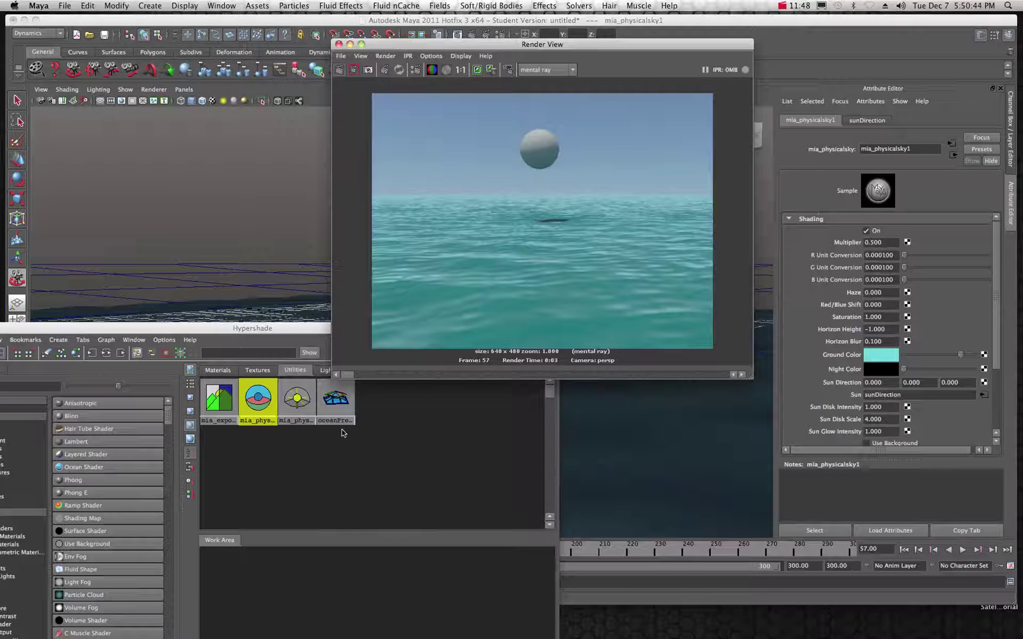
# - Test mia_exposure_simple1 Gain at 0.529, then lower it to 0.149 and re-render
pyautogui.click(300, 409)
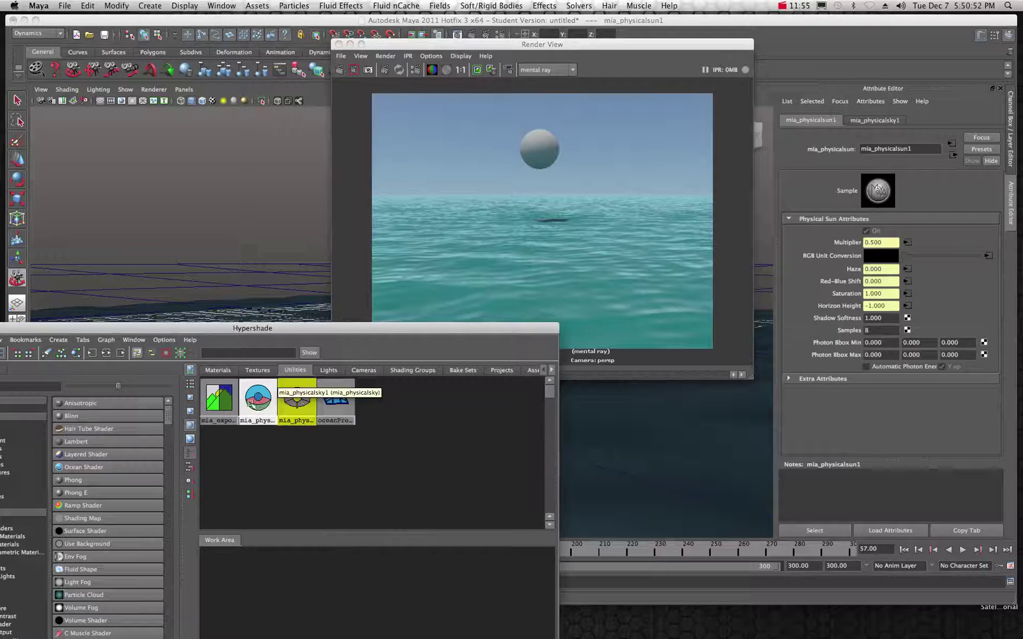
pyautogui.click(224, 407)
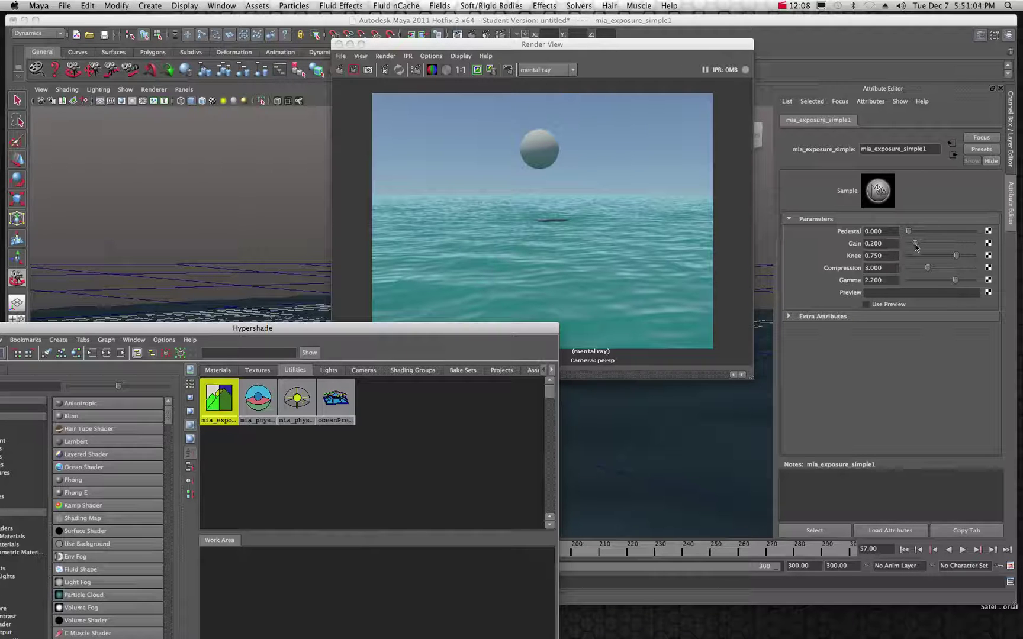
pyautogui.moveTo(915, 244); pyautogui.dragTo(926, 245)
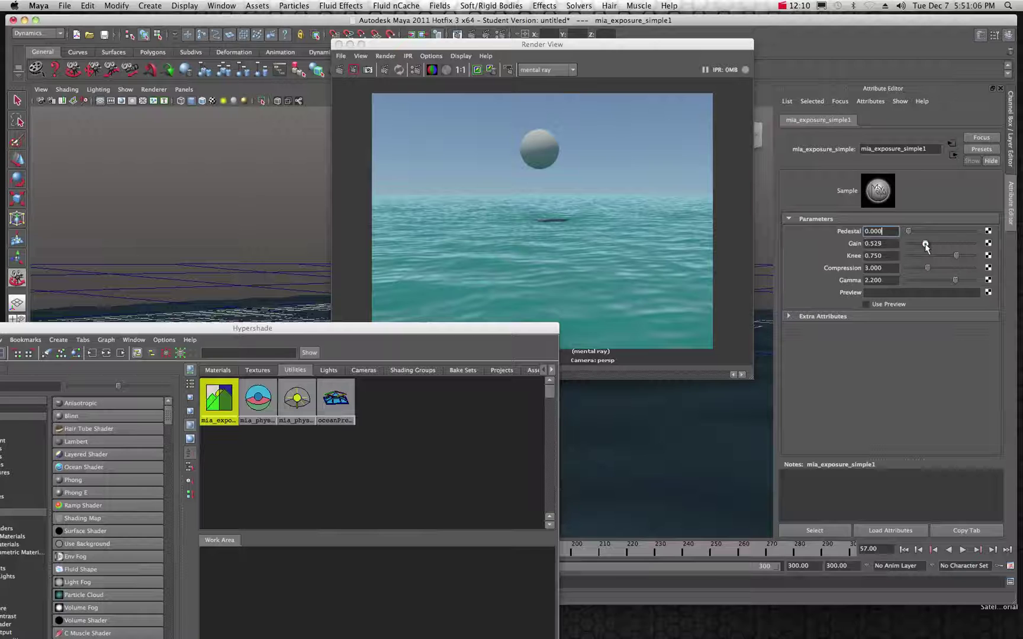
pyautogui.click(339, 70)
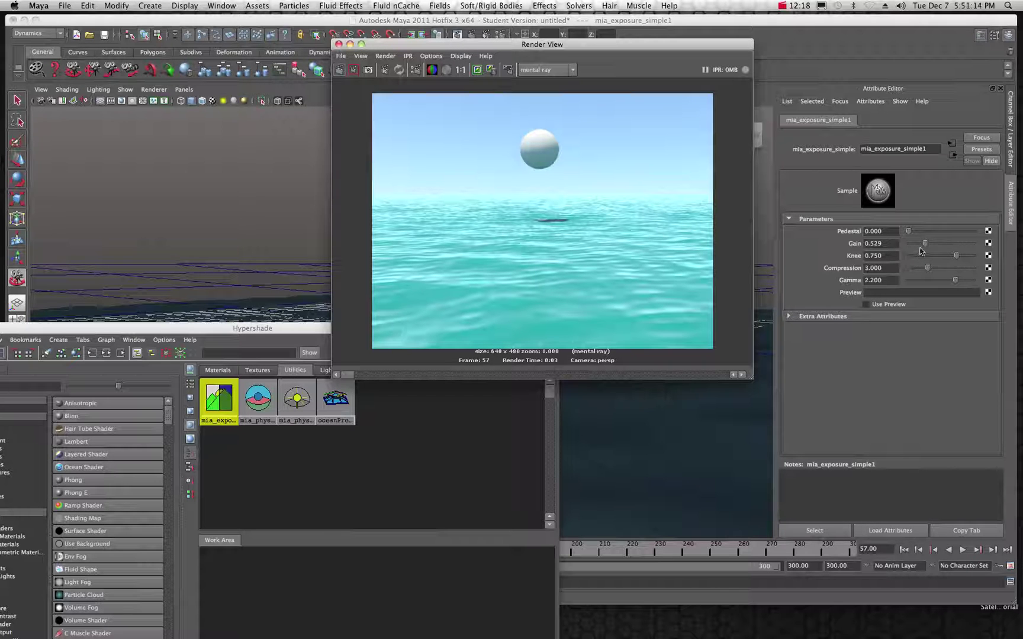
pyautogui.moveTo(925, 242); pyautogui.dragTo(912, 245)
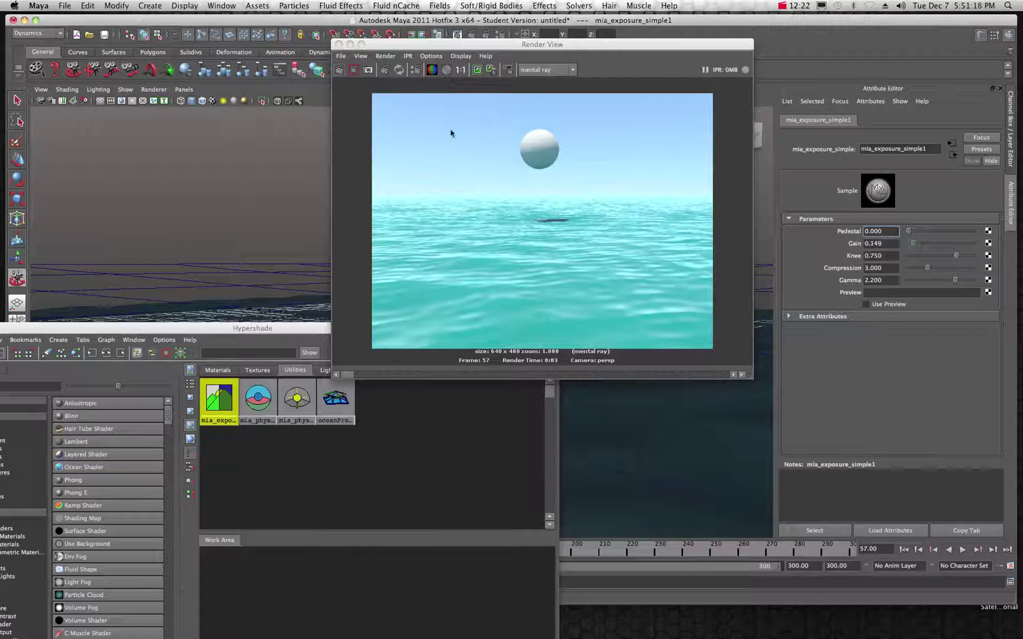
pyautogui.click(338, 71)
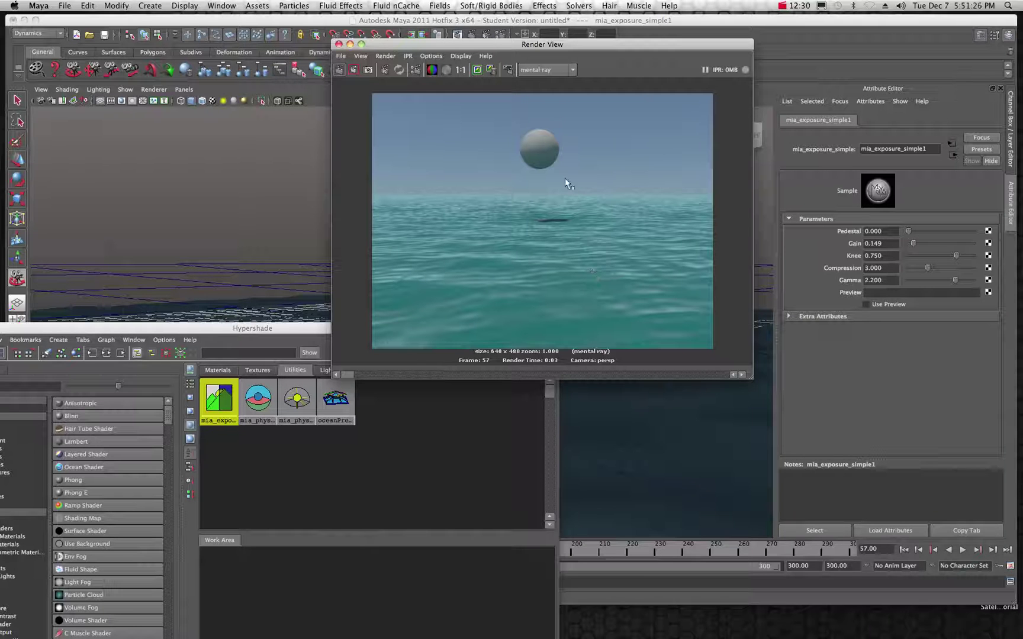
# - Give oceanShader1 a green Water Color and re-render the ocean
pyautogui.click(207, 328)
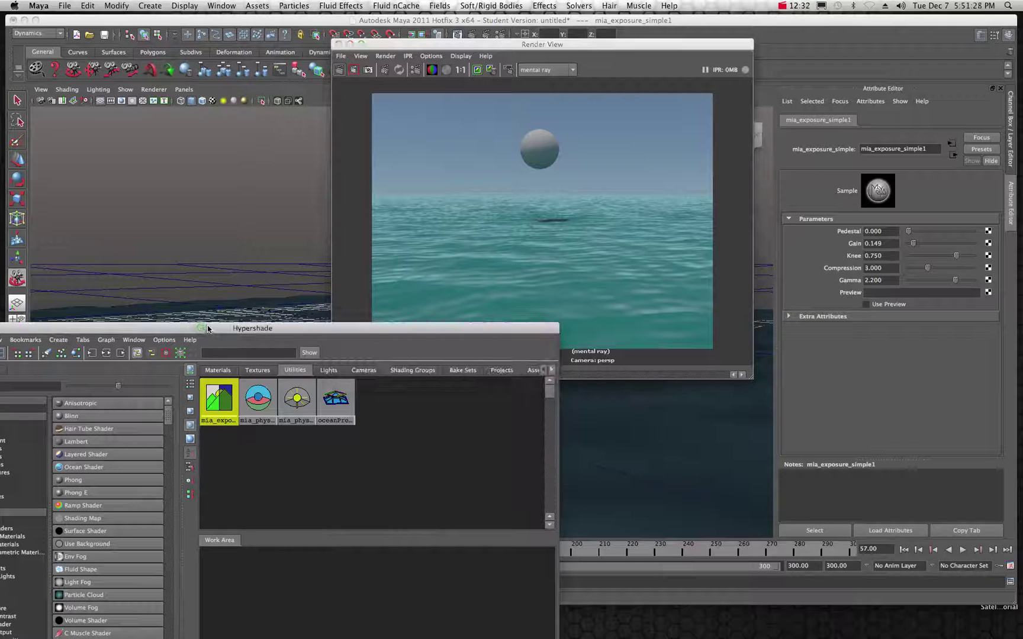
pyautogui.moveTo(207, 327); pyautogui.dragTo(212, 326)
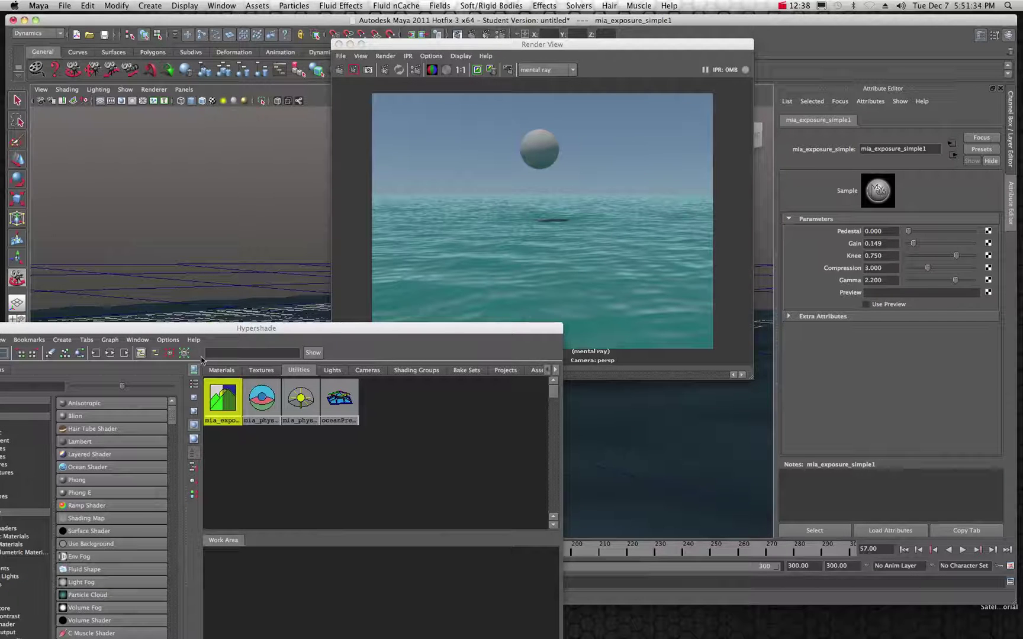
pyautogui.click(221, 370)
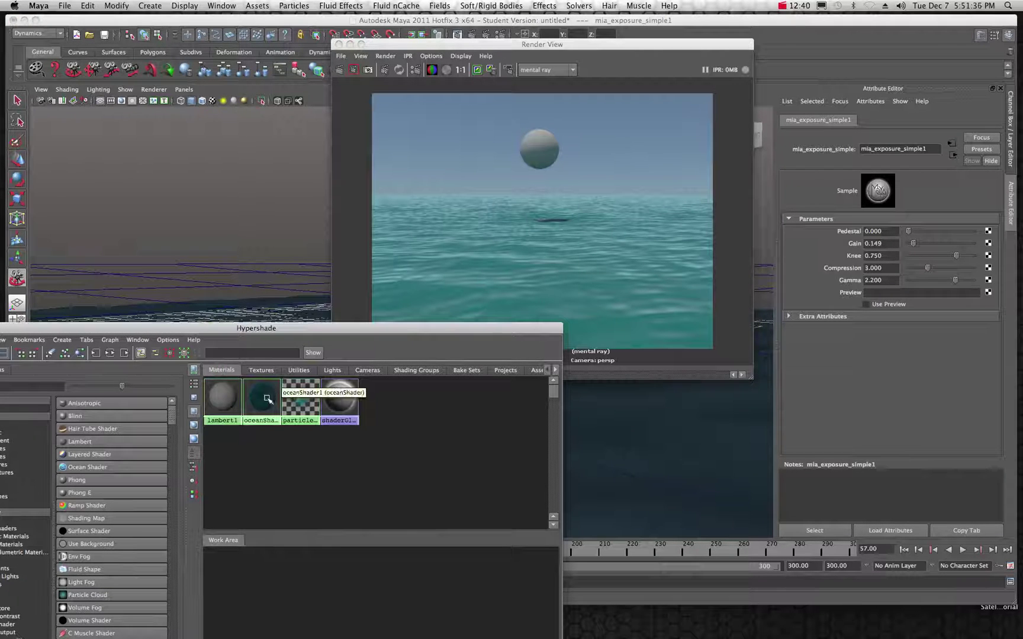
pyautogui.click(263, 402)
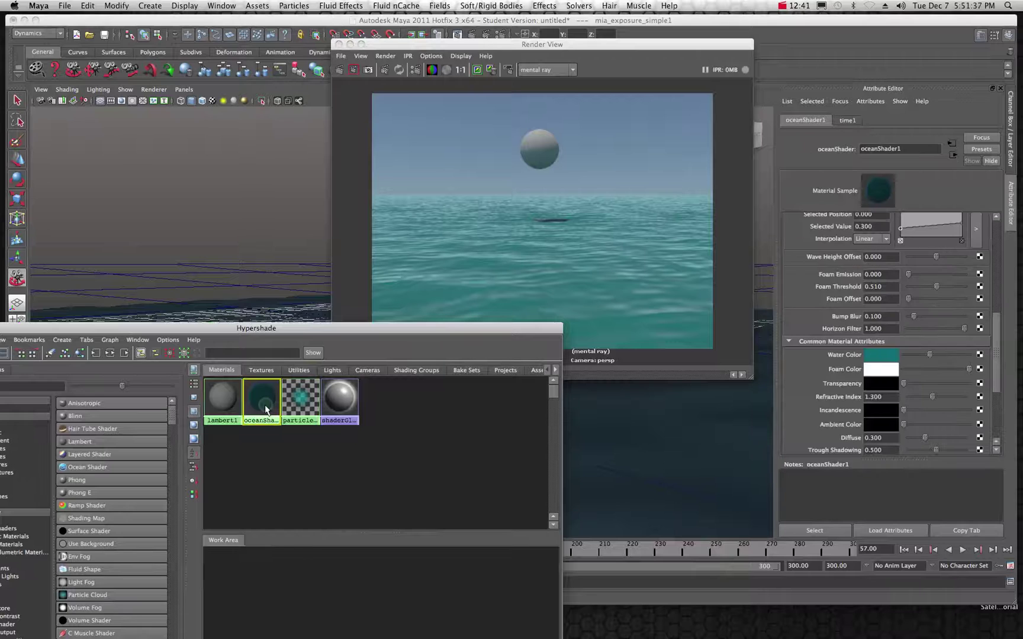
pyautogui.click(883, 357)
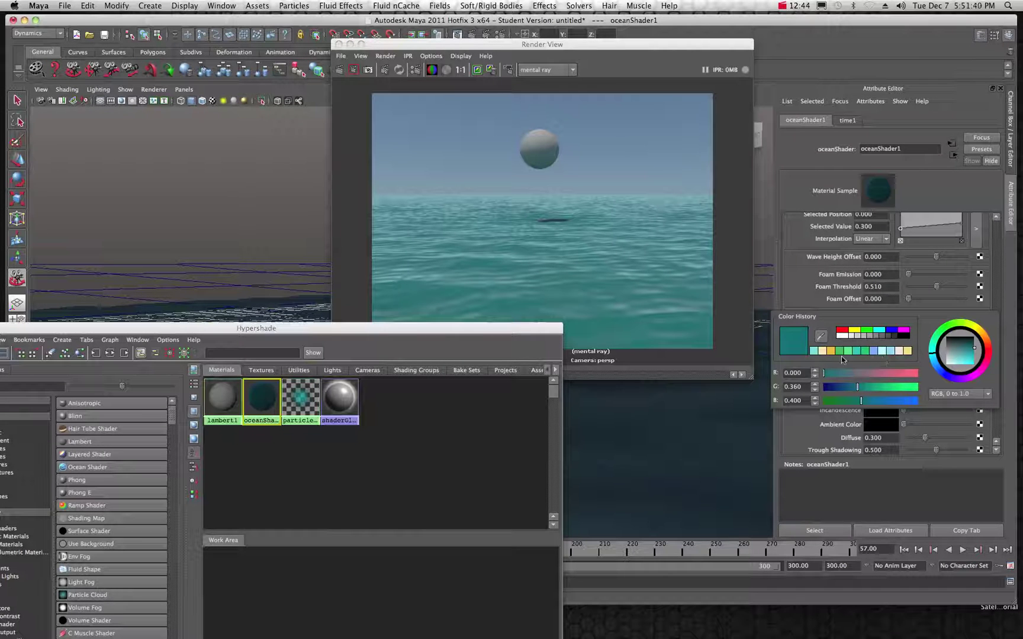
pyautogui.click(942, 336)
pyautogui.click(968, 349)
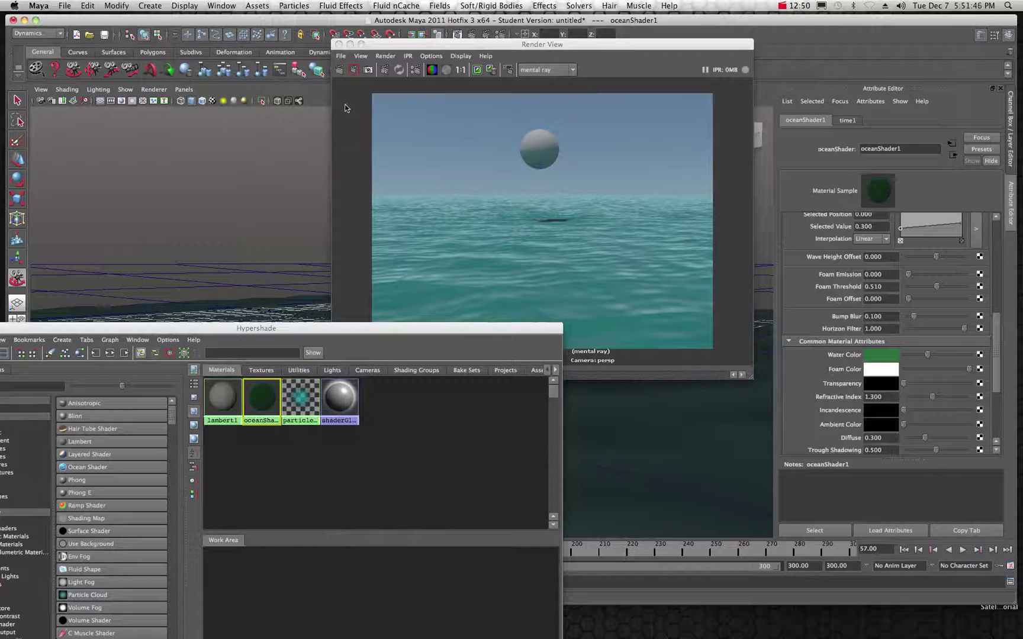
pyautogui.click(342, 71)
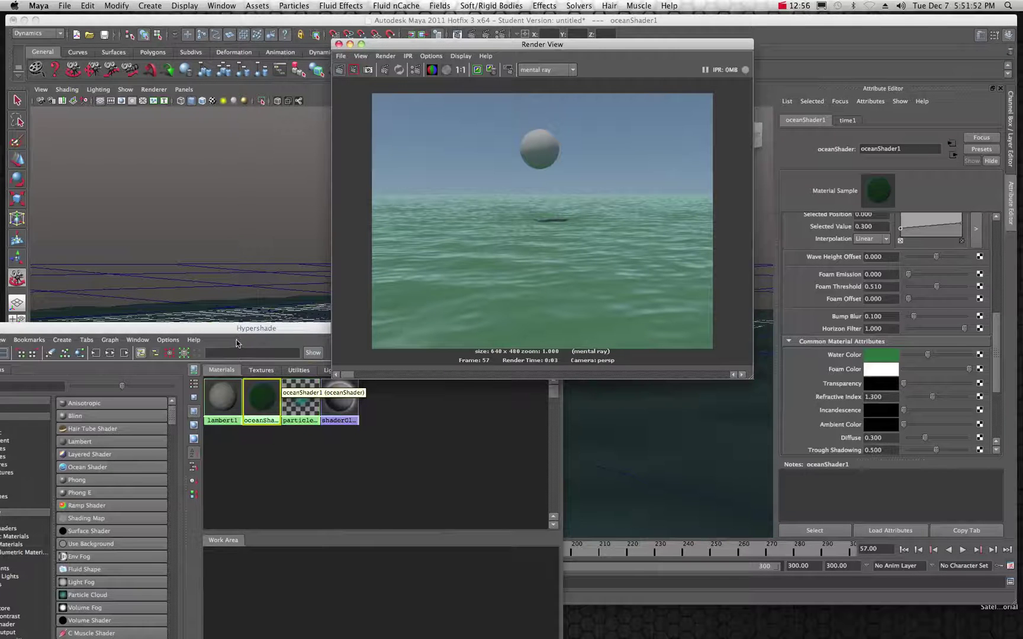
# - Create a new mi_car_paint_phen1 mental ray material
pyautogui.moveTo(219, 332); pyautogui.dragTo(403, 129)
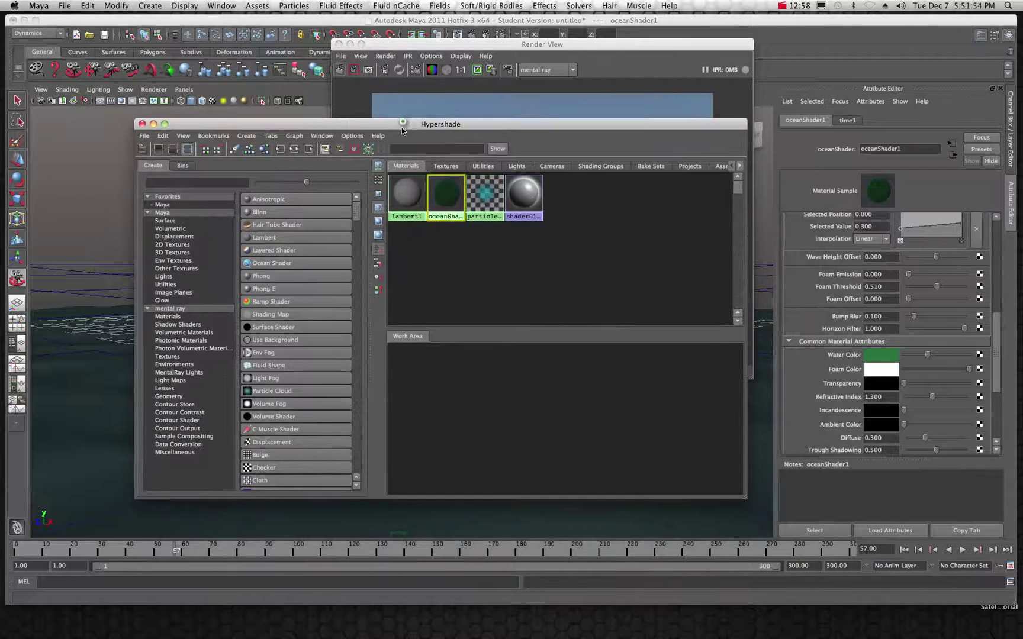
pyautogui.click(172, 313)
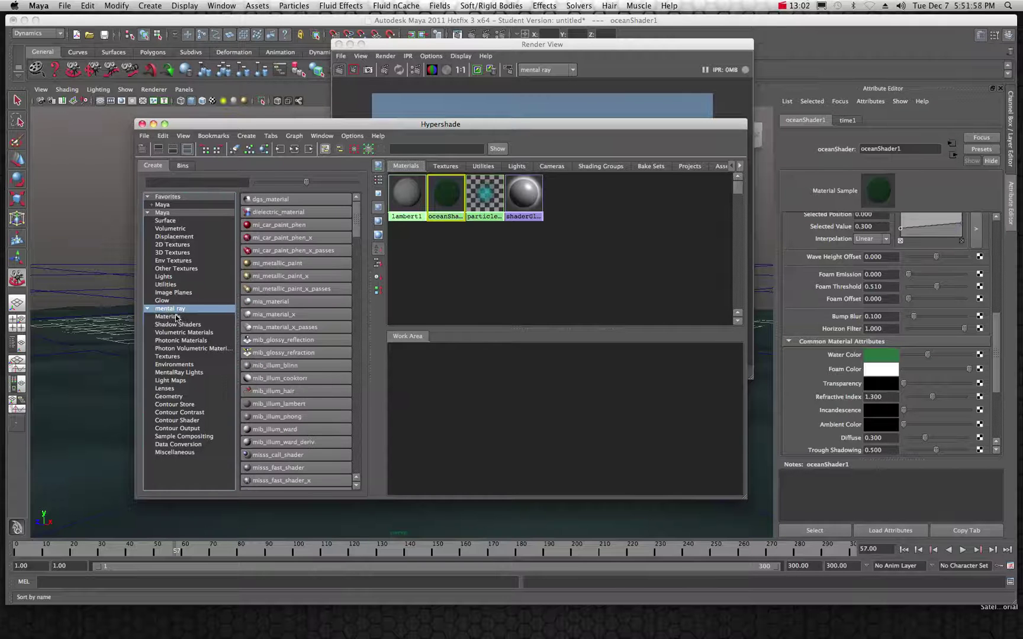
pyautogui.click(280, 224)
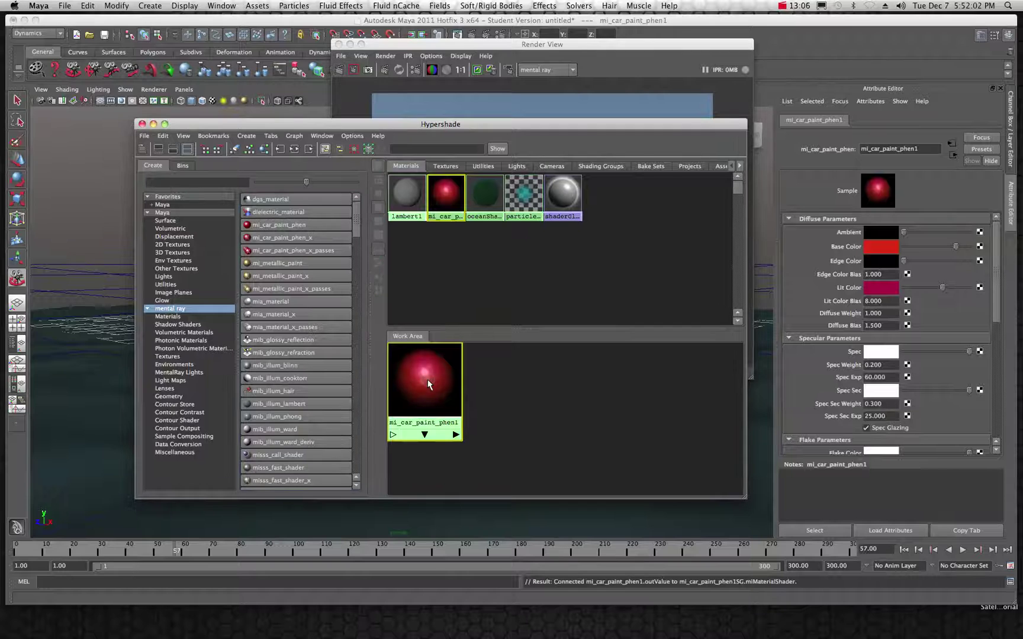
# - Set the car paint Base Color to light grey and Lit Color to bright cyan
pyautogui.click(874, 247)
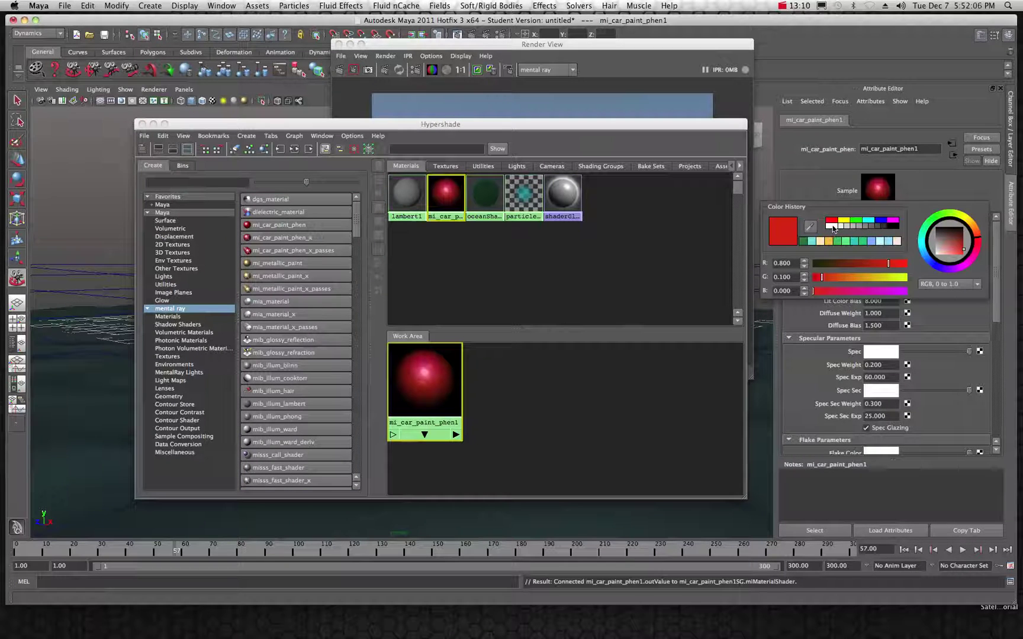
pyautogui.click(843, 226)
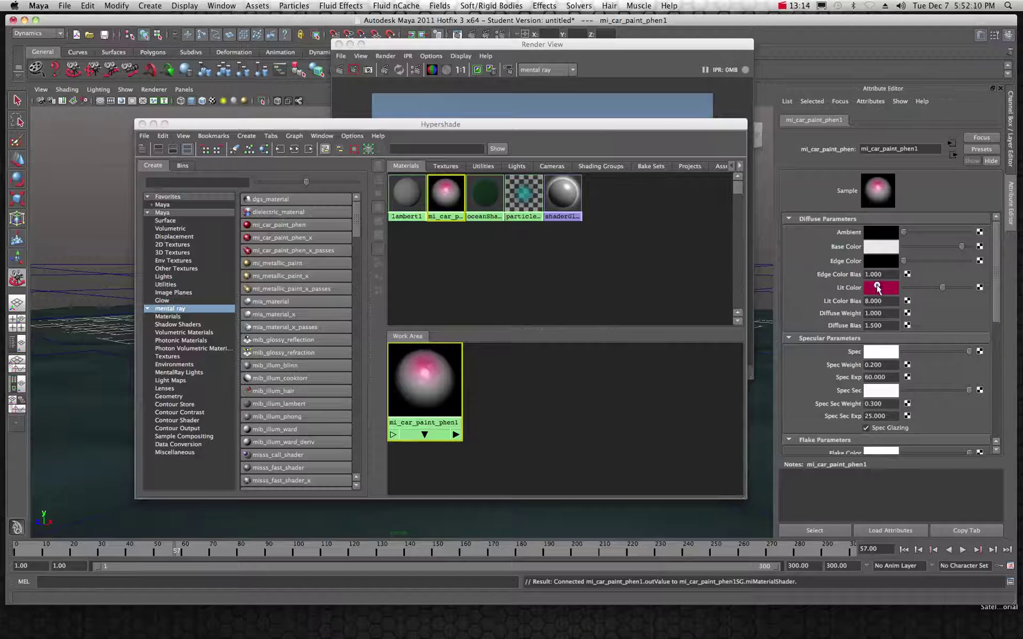
pyautogui.click(878, 289)
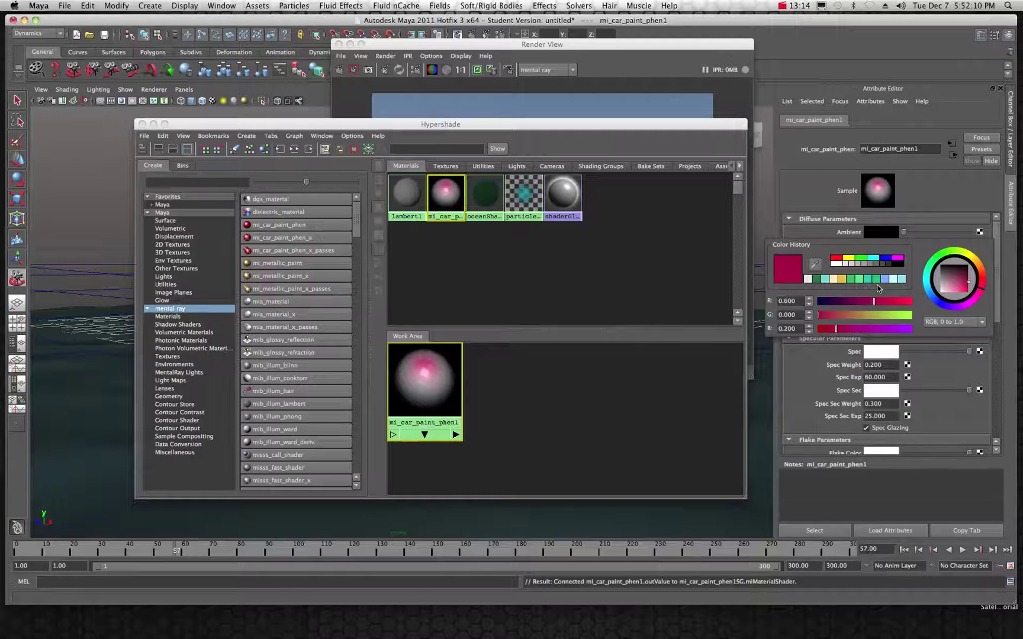
pyautogui.click(926, 283)
pyautogui.click(960, 293)
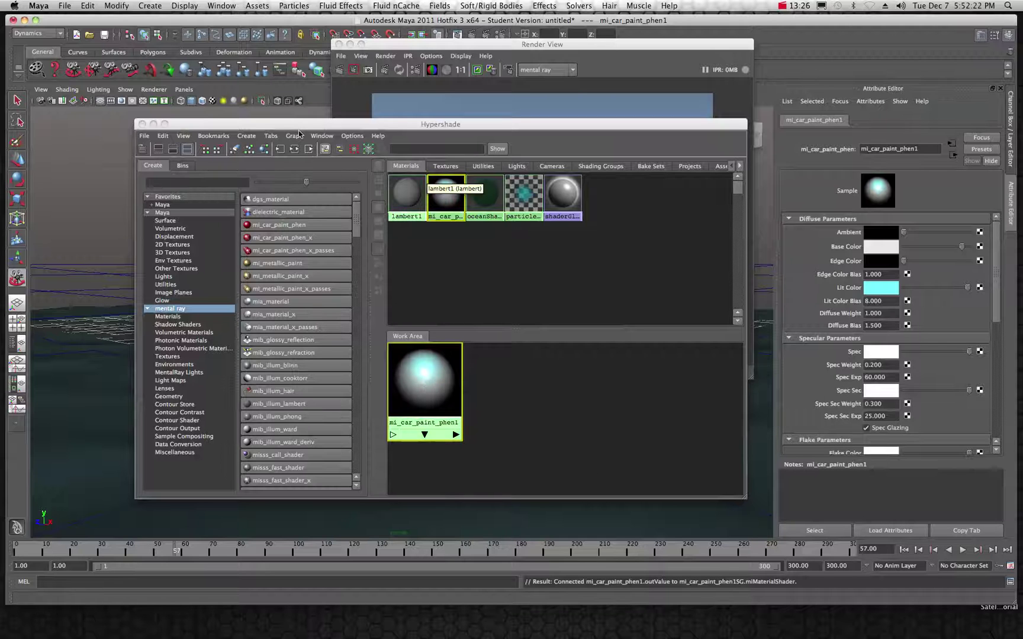
pyautogui.moveTo(298, 125); pyautogui.dragTo(528, 206)
# - Assign mi_car_paint_phen1 to the sphere through its context menu
pyautogui.click(588, 44)
pyautogui.doubleClick(588, 44)
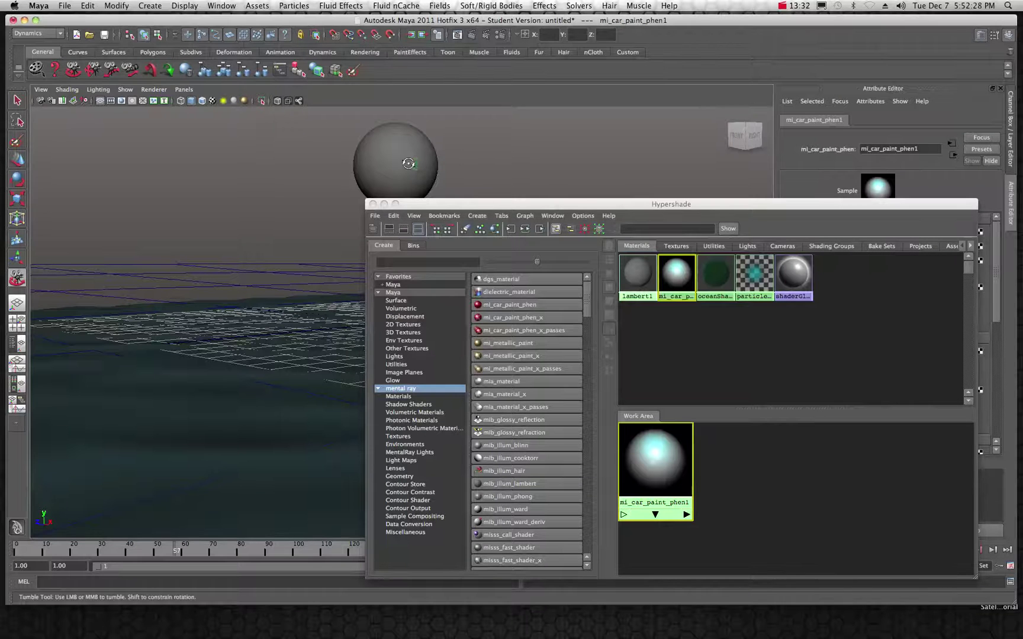
pyautogui.click(17, 101)
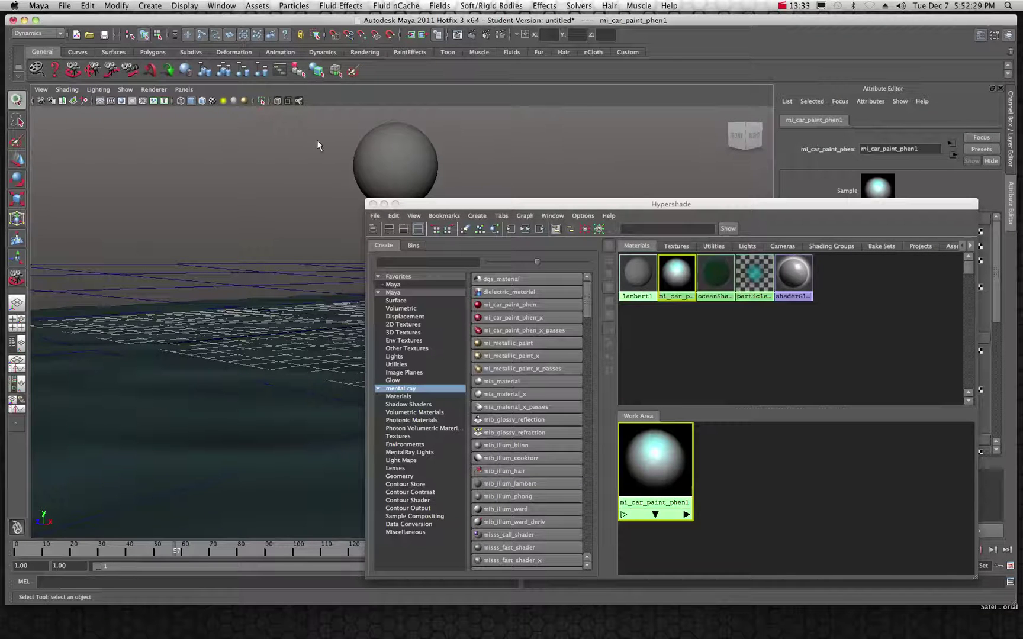
pyautogui.click(404, 156)
pyautogui.rightClick(404, 155)
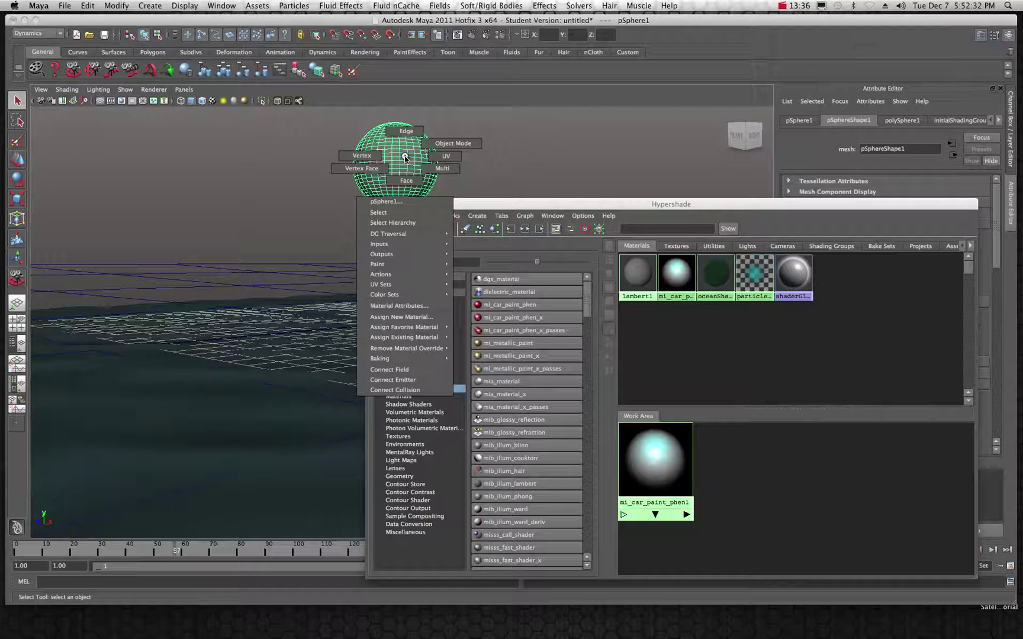
pyautogui.moveTo(432, 338)
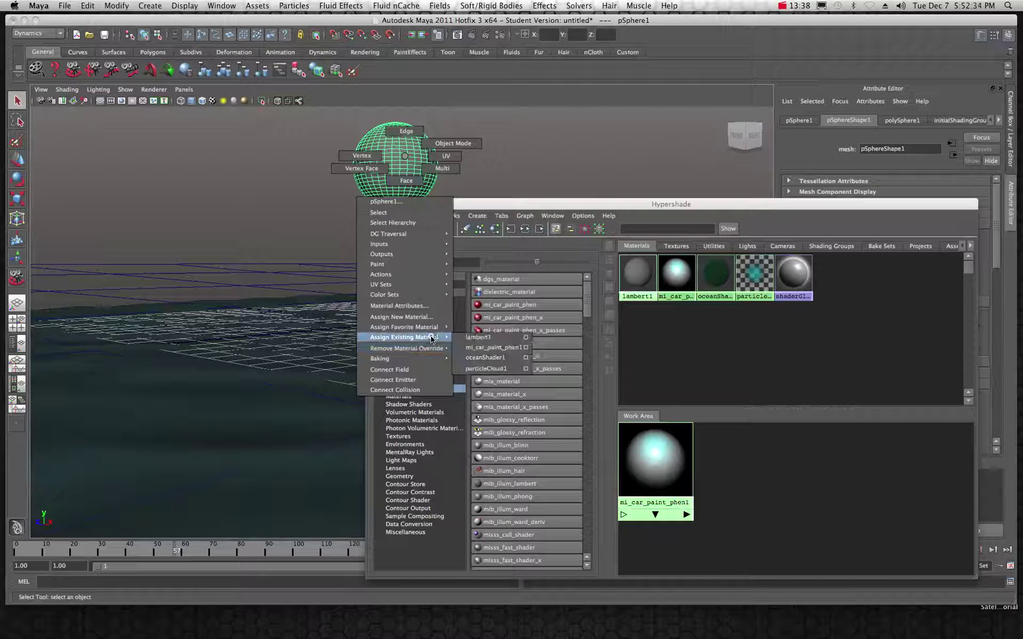
pyautogui.click(492, 353)
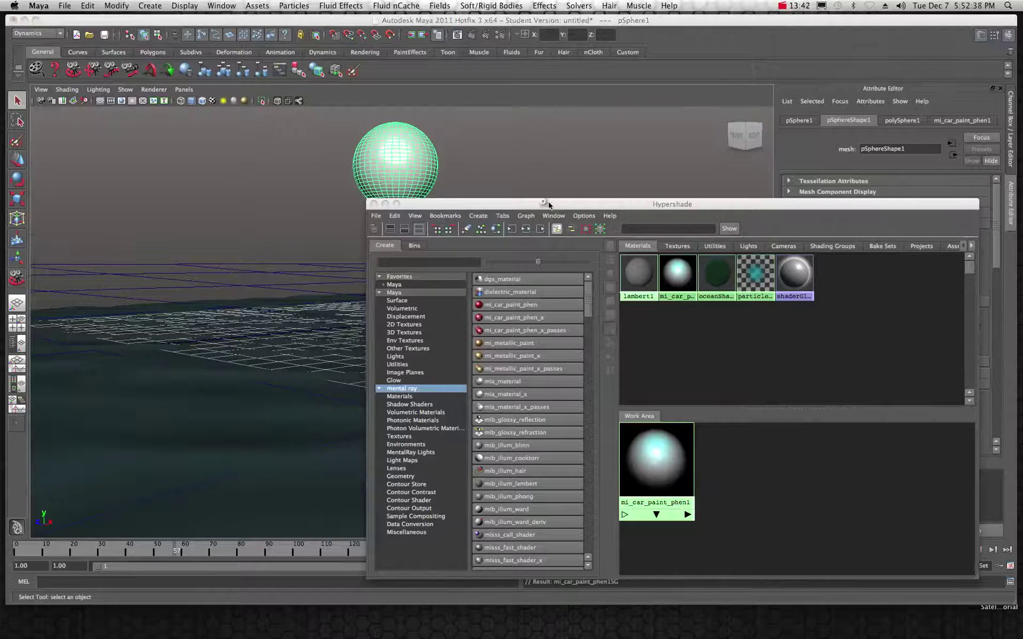
# - Close Hypershade and re-render the scene with the new material
pyautogui.press('super+w')
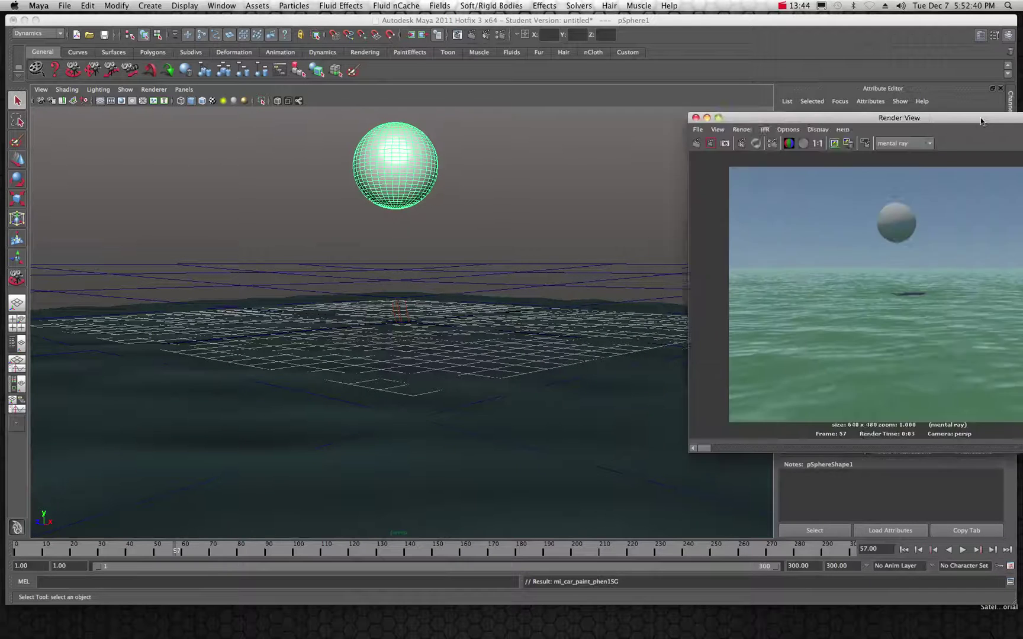
pyautogui.moveTo(973, 114); pyautogui.dragTo(596, 114)
pyautogui.click(315, 136)
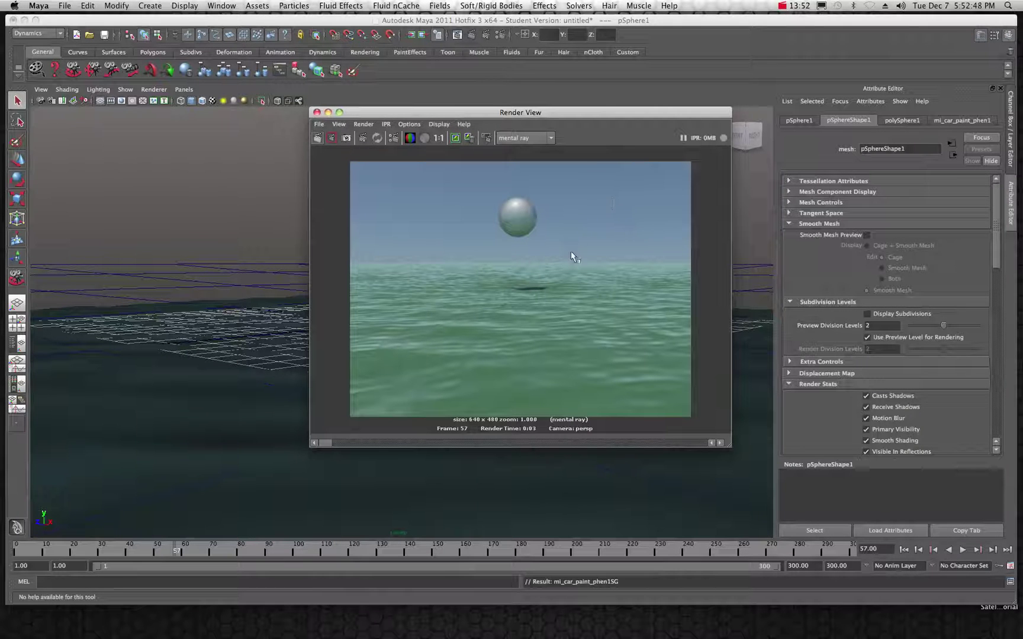
# - Pan the camera to reframe the sphere and ocean, then render again
pyautogui.moveTo(572, 112); pyautogui.dragTo(826, 136)
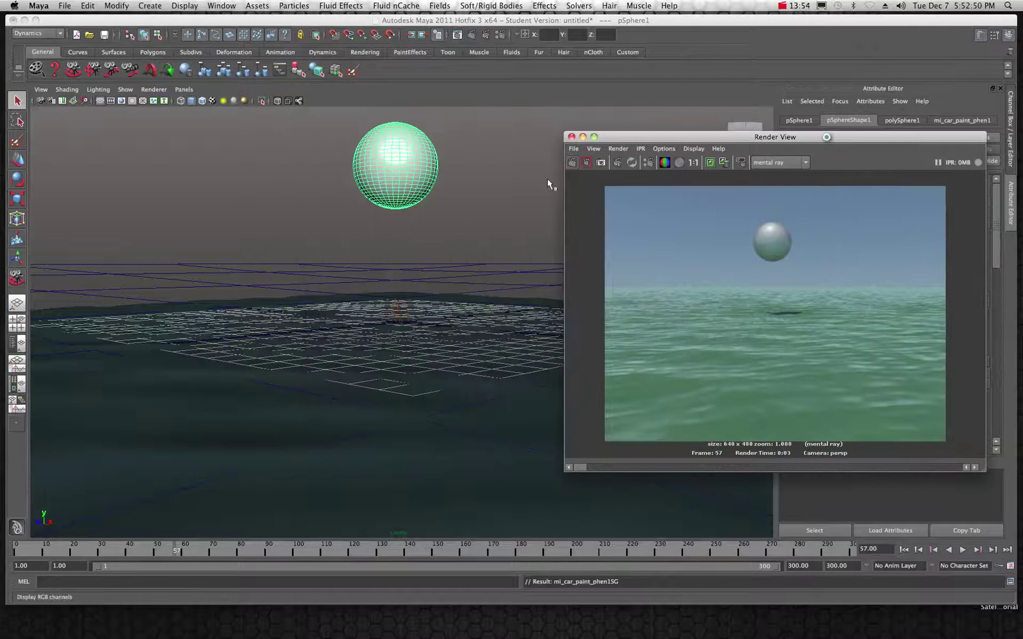
pyautogui.click(92, 69)
pyautogui.moveTo(255, 225); pyautogui.dragTo(329, 314)
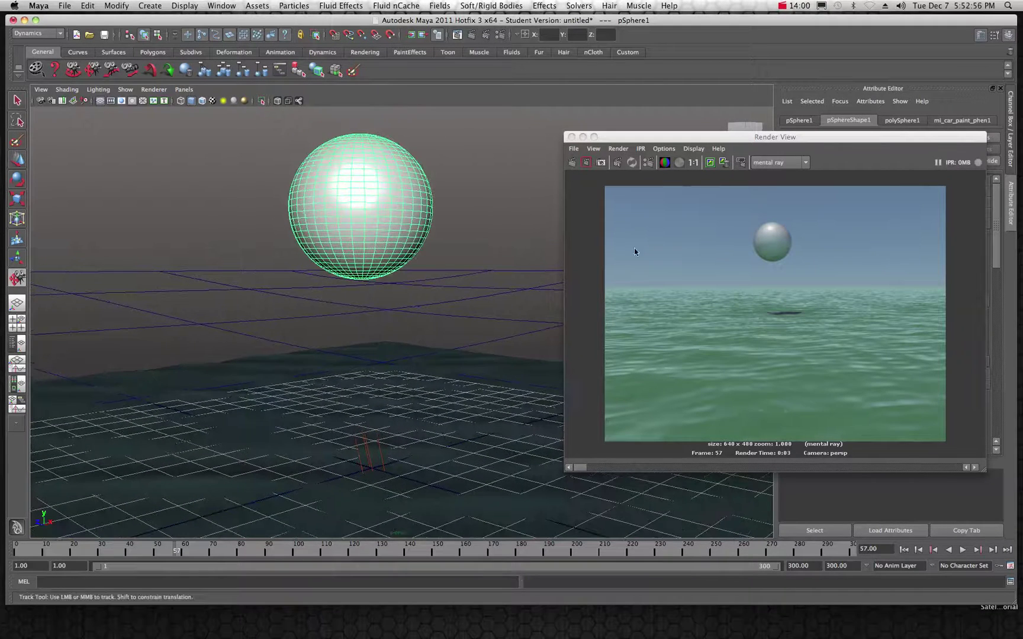
pyautogui.click(573, 162)
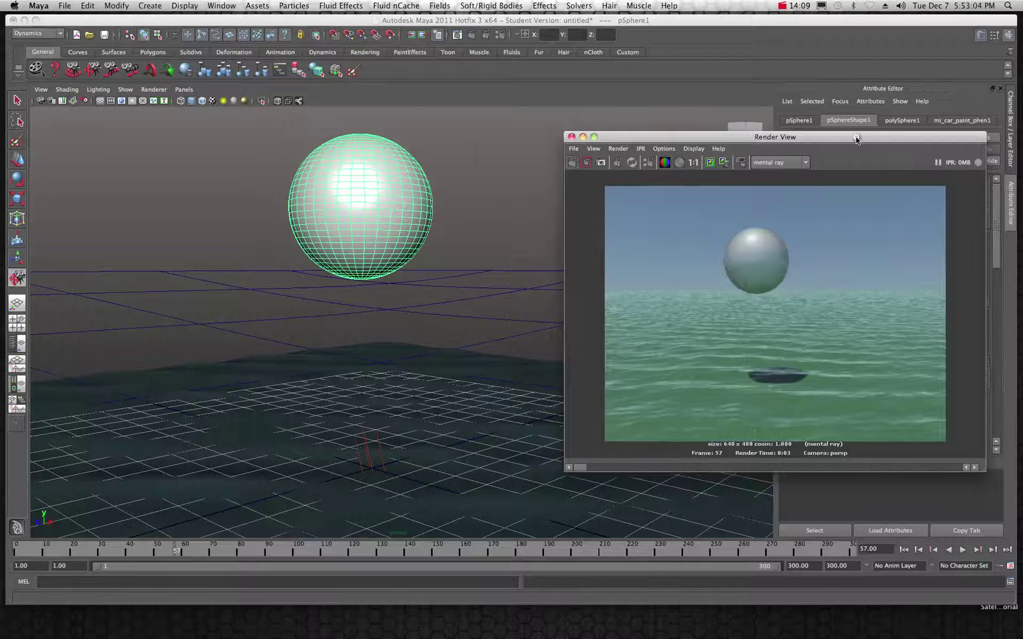
pyautogui.moveTo(856, 140); pyautogui.dragTo(625, 146)
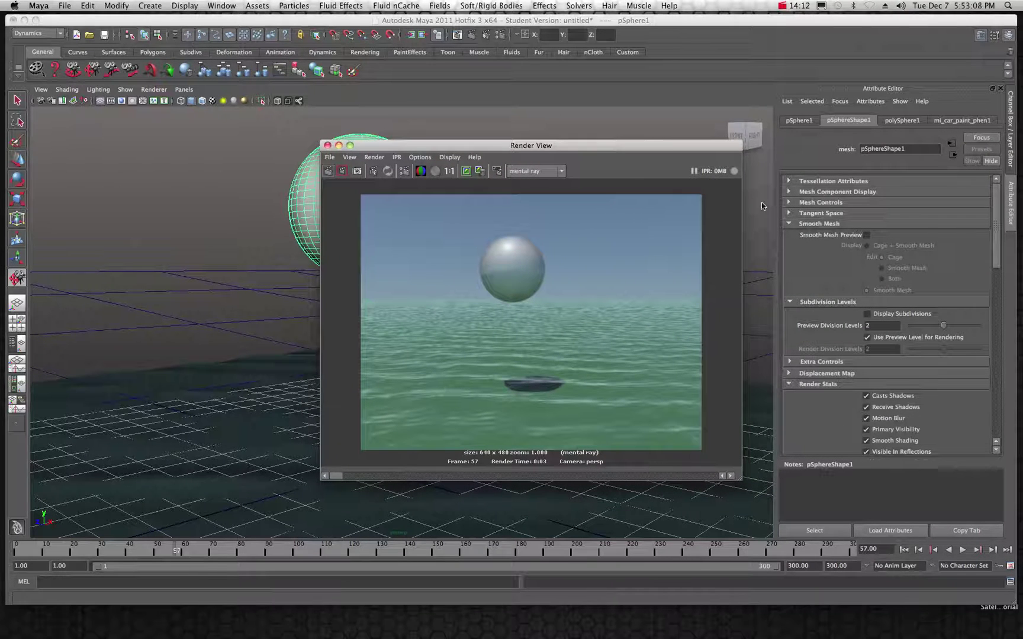
# - Inspect the sphere's creation, transform and shape attributes
pyautogui.click(901, 121)
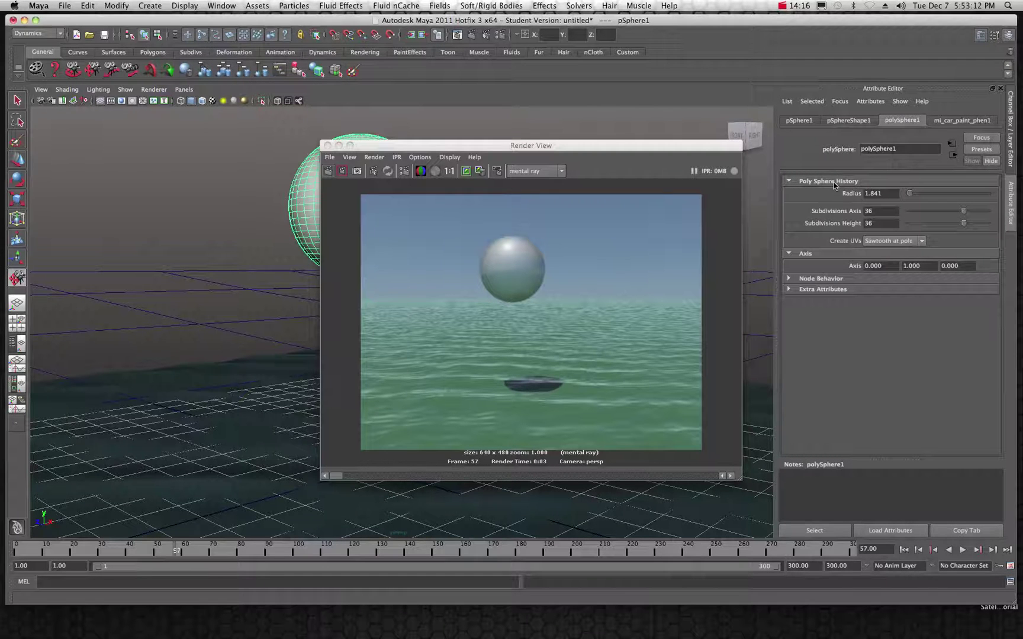
pyautogui.click(800, 121)
pyautogui.click(849, 120)
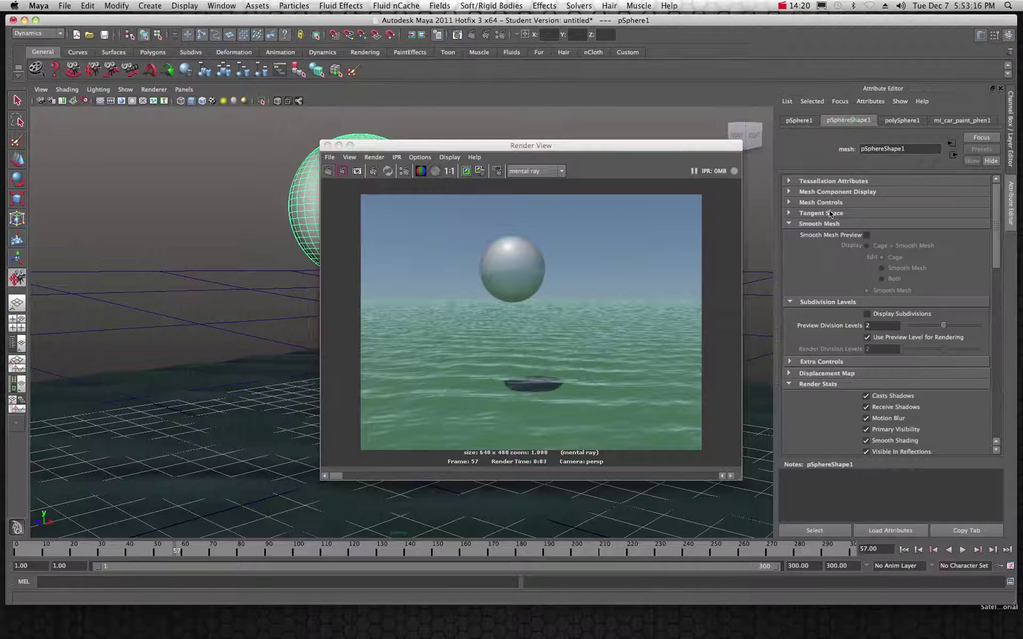
pyautogui.scroll(-5, 814, 277)
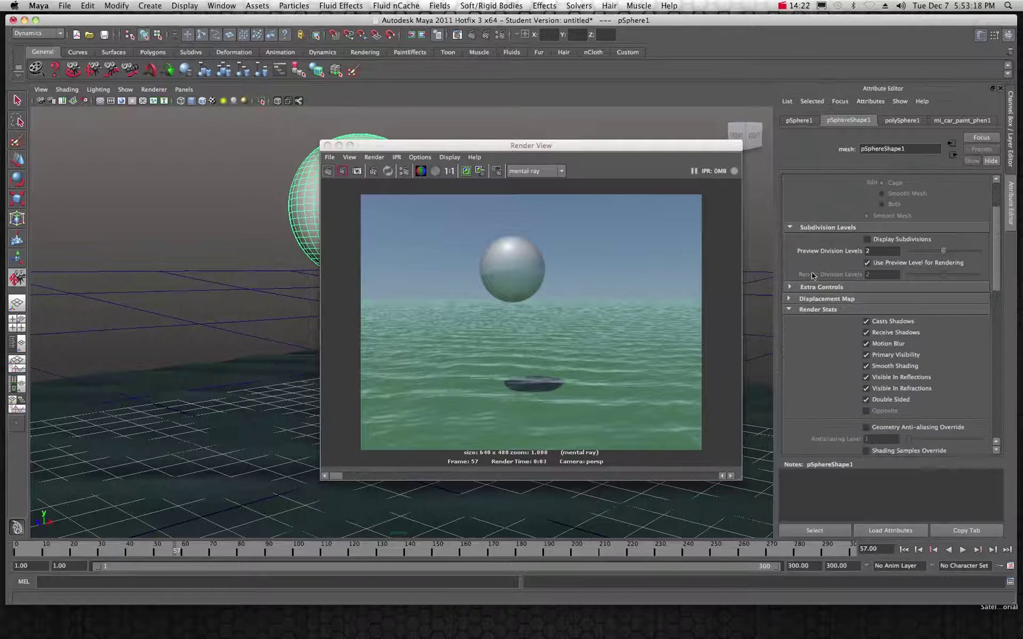
pyautogui.scroll(-5, 817, 284)
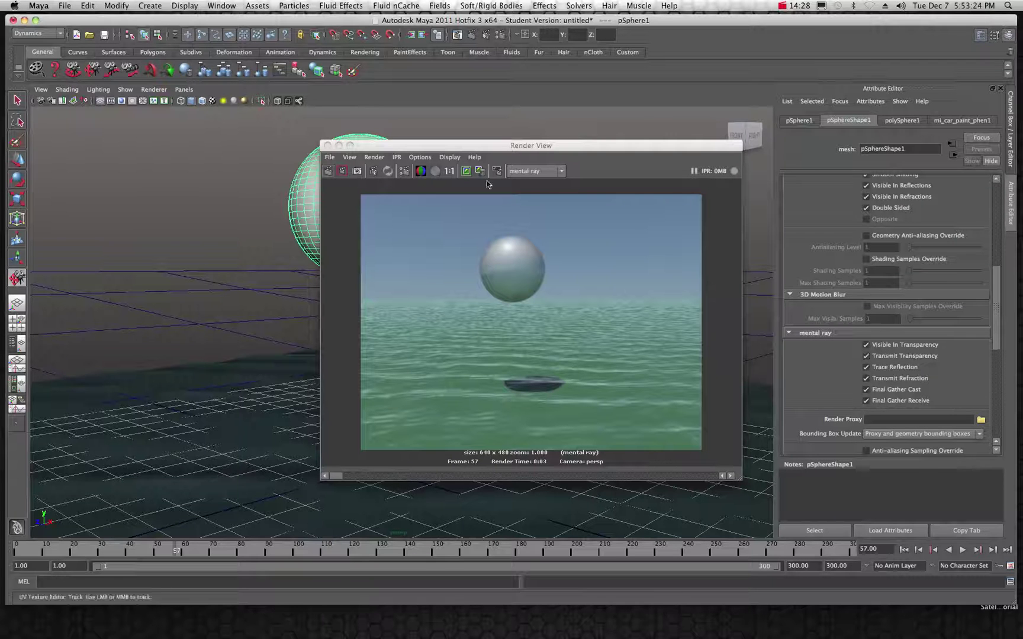
# - Set the mental ray Quality Preset to Production and re-render
pyautogui.click(405, 171)
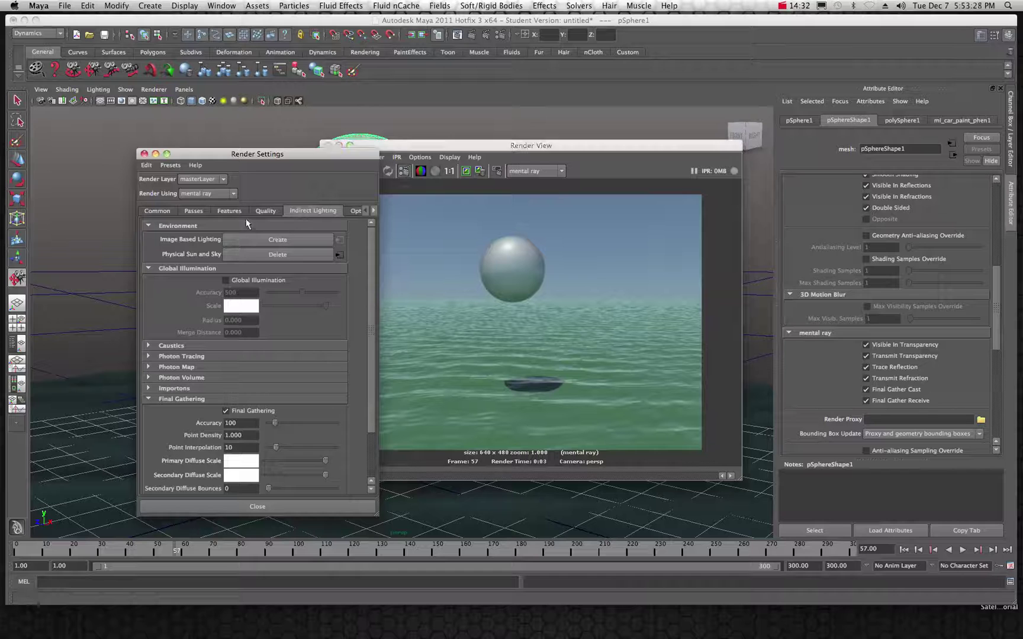
pyautogui.click(265, 211)
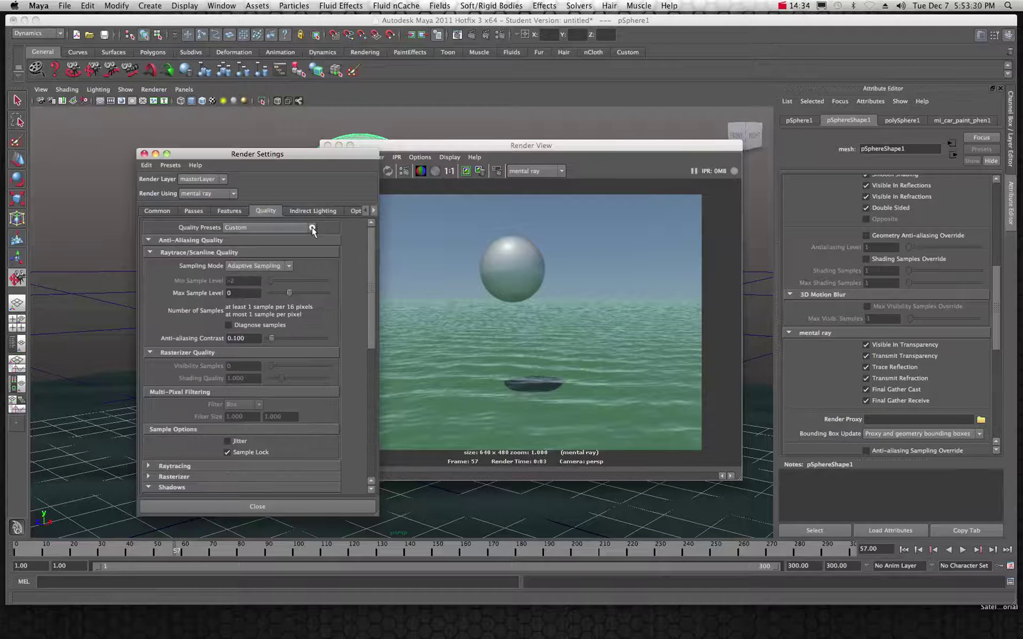
pyautogui.click(312, 228)
pyautogui.click(273, 316)
pyautogui.moveTo(405, 151); pyautogui.dragTo(352, 151)
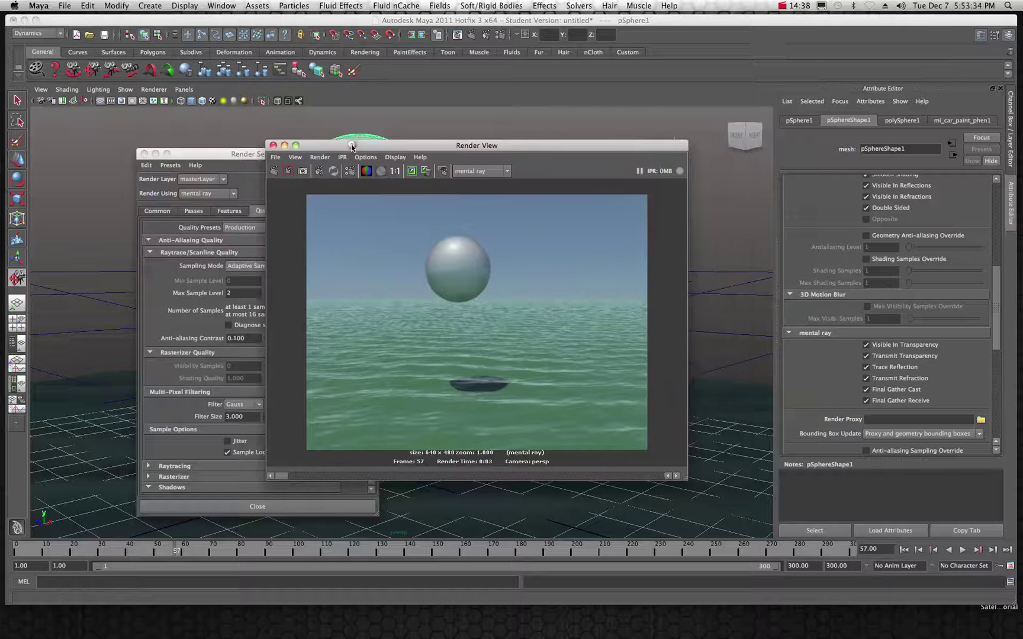
pyautogui.click(274, 170)
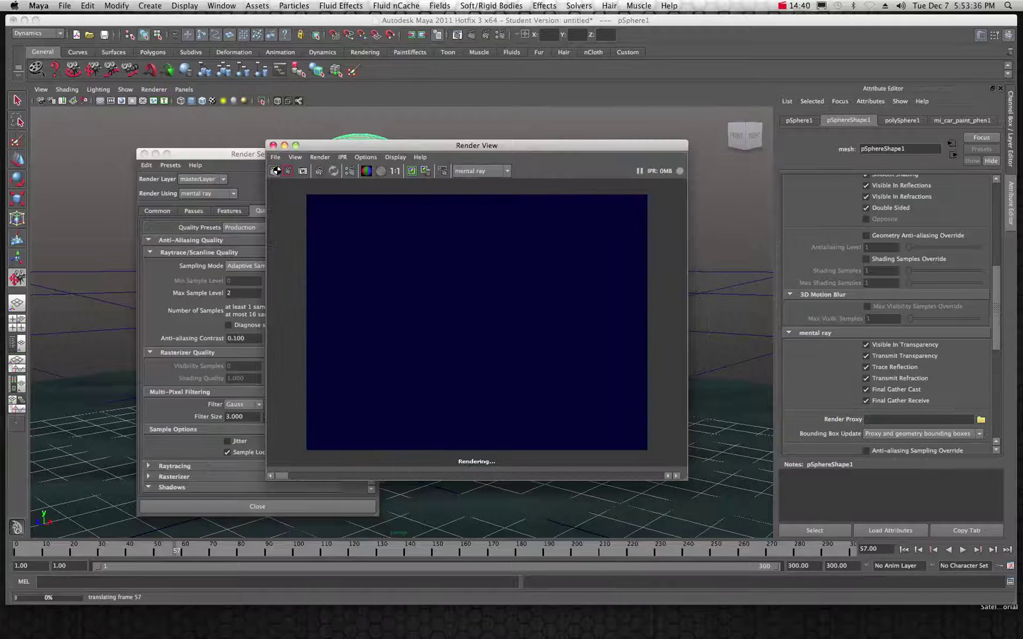